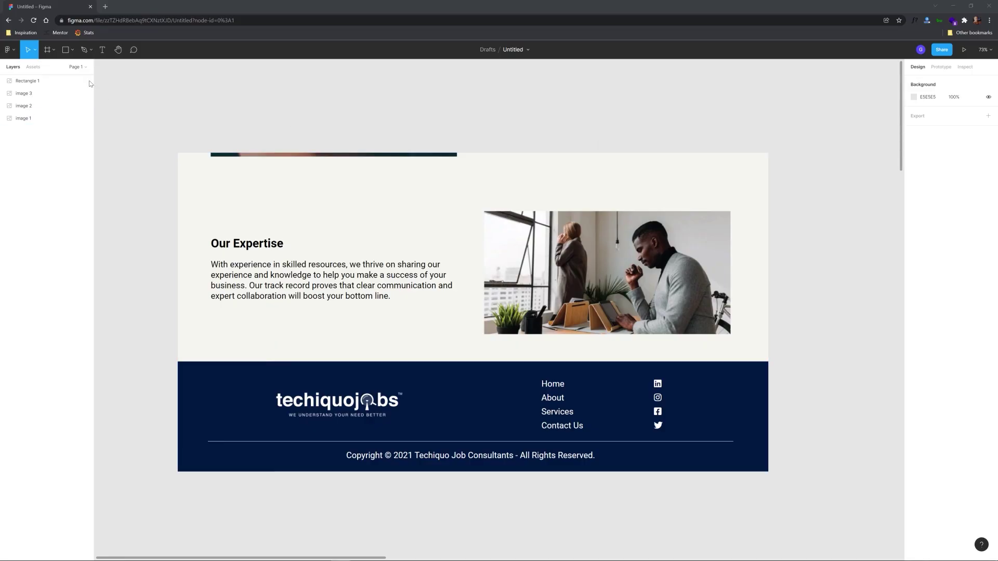
Zoom out beside the Techiquojobs footer mockup and bring up the frame and slice tool choices
{"action": "scroll", "coordinate": [90, 84], "scroll_direction": "down", "scroll_amount": 3}
{"action": "left_click", "coordinate": [54, 50]}
Draw Frame 1 right of the mockup and make the Our Expertise heading Bold 48
{"action": "left_click", "coordinate": [41, 67]}
{"action": "left_click_drag", "start_coordinate": [555, 138], "coordinate": [848, 323]}
{"action": "scroll", "coordinate": [98, 95], "scroll_direction": "right", "scroll_amount": 2}
{"action": "left_click", "coordinate": [239, 118]}
{"action": "scroll", "coordinate": [239, 118], "scroll_direction": "up", "scroll_amount": 2}
{"action": "scroll", "coordinate": [238, 118], "scroll_direction": "left", "scroll_amount": 2}
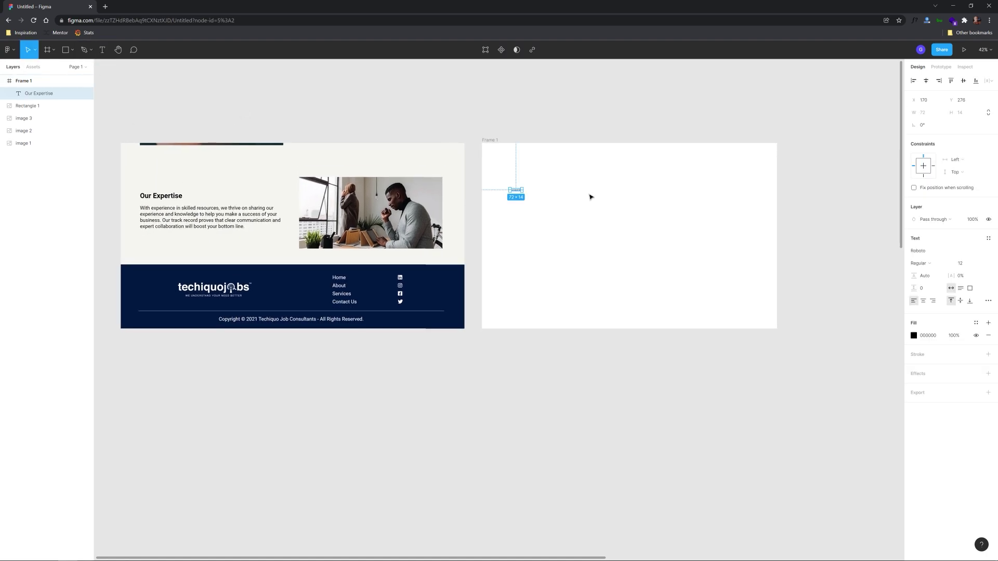
{"action": "scroll", "coordinate": [617, 196], "scroll_direction": "up", "scroll_amount": 2}
{"action": "left_click", "coordinate": [965, 263]}
{"action": "left_click", "coordinate": [963, 292]}
{"action": "key", "text": "ctrl+b"}
Give Frame 1 a Columns layout grid with a 136 margin
{"action": "left_click_drag", "start_coordinate": [583, 252], "coordinate": [496, 266]}
{"action": "left_click", "coordinate": [497, 266]}
{"action": "left_click", "coordinate": [989, 169]}
{"action": "key", "text": "ctrl+z"}
{"action": "left_click", "coordinate": [988, 188]}
{"action": "left_click", "coordinate": [914, 201]}
{"action": "left_click", "coordinate": [831, 202]}
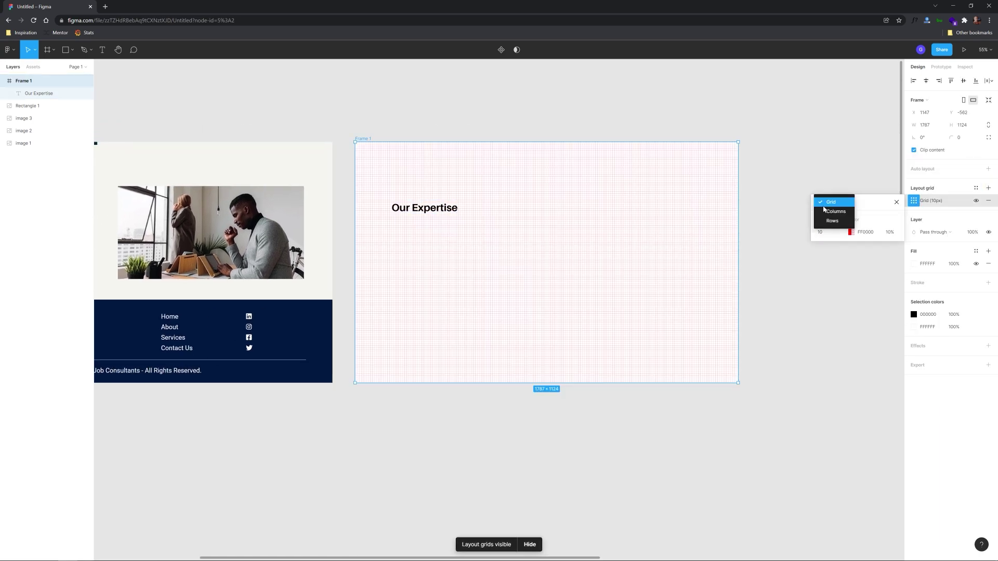
{"action": "left_click", "coordinate": [834, 211]}
{"action": "left_click", "coordinate": [885, 260]}
{"action": "type", "text": "136"}
{"action": "key", "text": "Return"}
{"action": "key", "text": "Return"}
{"action": "left_click", "coordinate": [423, 209]}
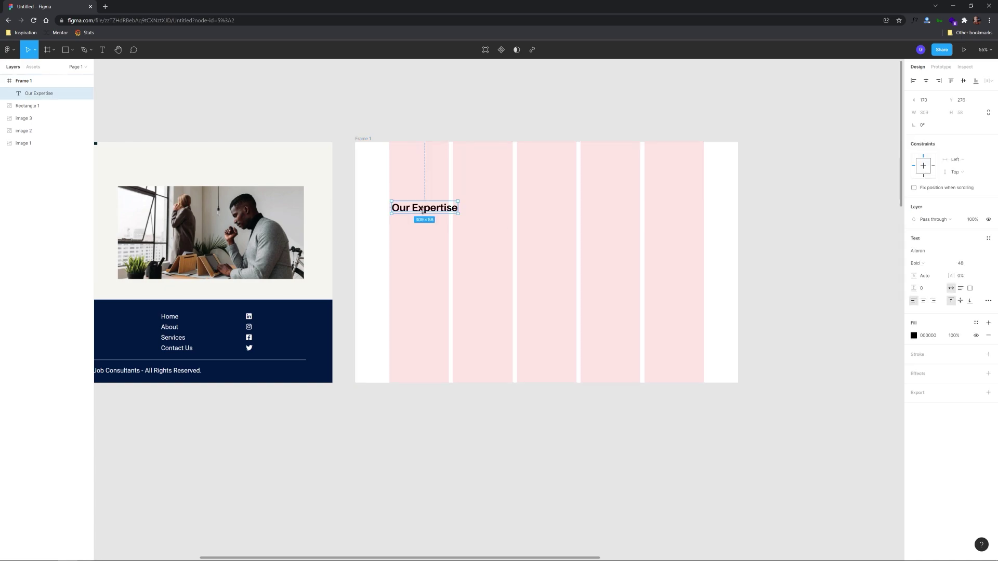
Duplicate the heading lower down and paste a snipped office photo into Frame 1
{"action": "key", "text": "ctrl+d"}
{"action": "left_click_drag", "start_coordinate": [431, 237], "coordinate": [526, 213]}
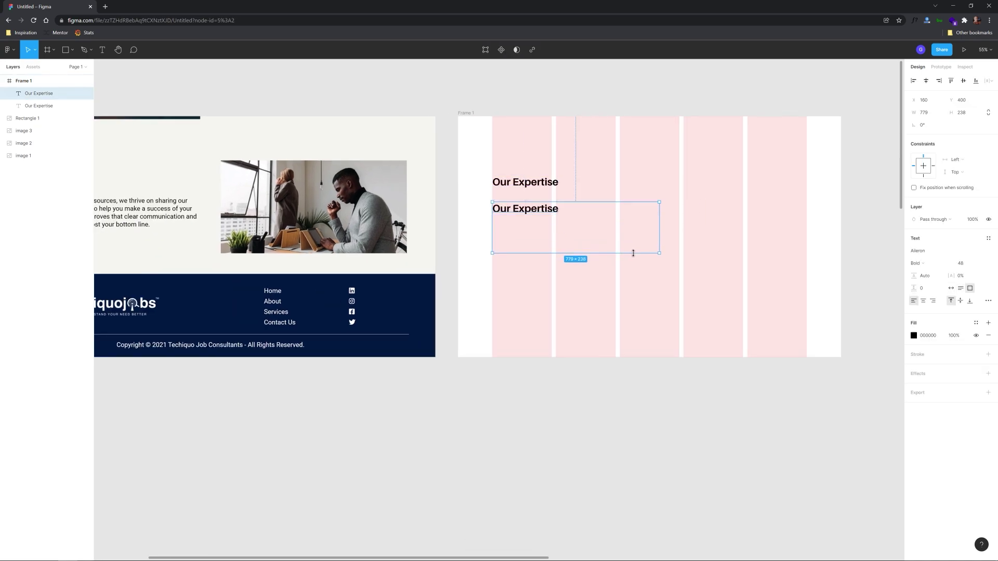
{"action": "scroll", "coordinate": [343, 162], "scroll_direction": "up", "scroll_amount": 3}
{"action": "key", "text": "super+shift+s"}
{"action": "left_click_drag", "start_coordinate": [343, 160], "coordinate": [606, 289]}
{"action": "key", "text": "ctrl+v"}
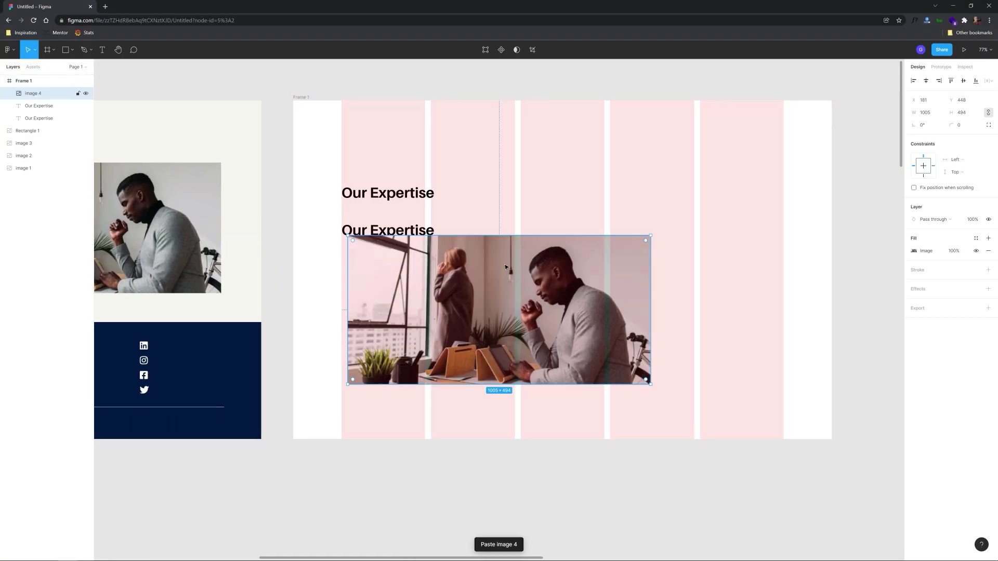
{"action": "left_click_drag", "start_coordinate": [528, 236], "coordinate": [550, 236]}
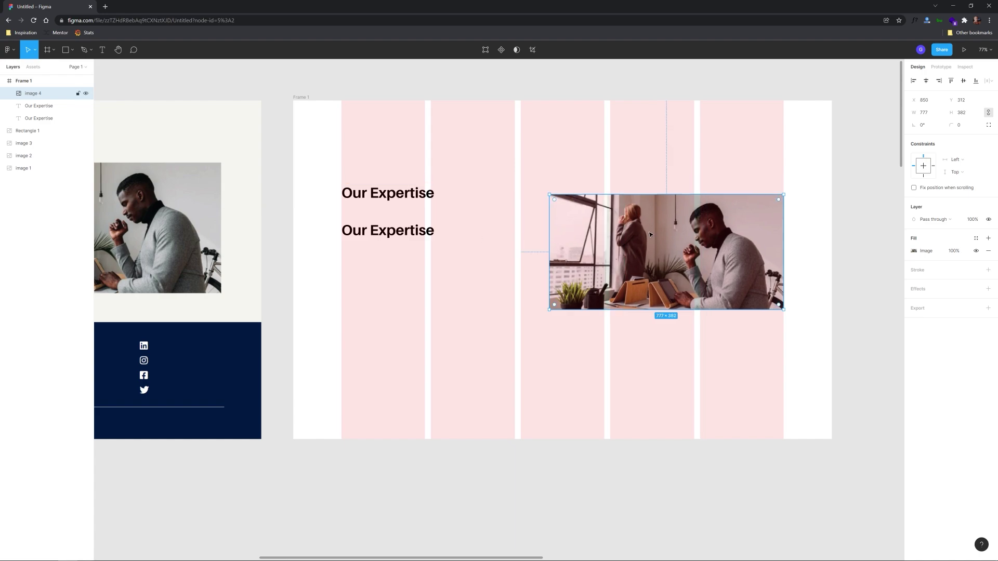
Copy the expertise paragraph from the techiquojobs.com site
{"action": "left_click", "coordinate": [429, 235]}
{"action": "key", "text": "alt+Tab"}
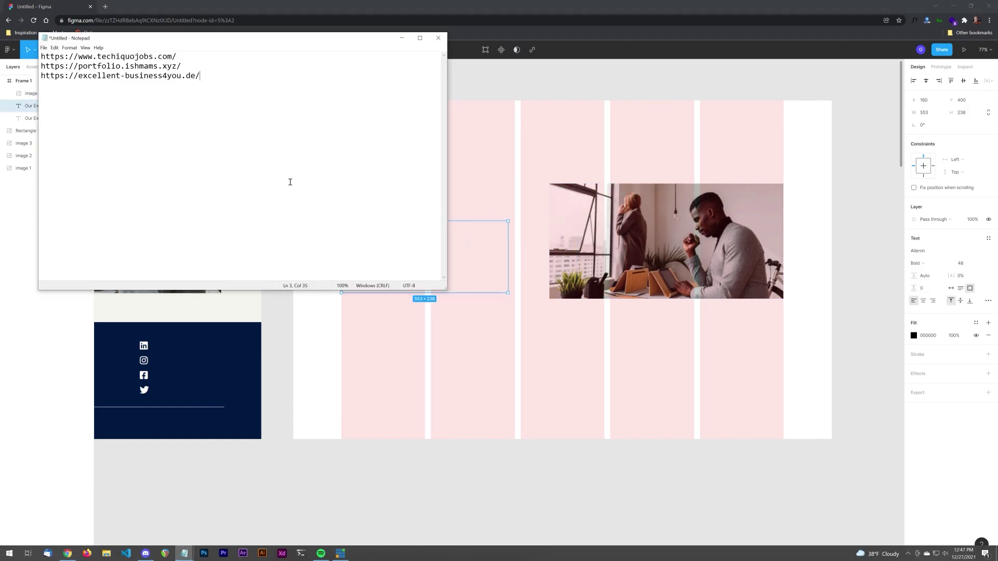
{"action": "left_click_drag", "start_coordinate": [40, 54], "coordinate": [178, 54]}
{"action": "key", "text": "ctrl+c"}
{"action": "key", "text": "alt+Tab"}
{"action": "key", "text": "ctrl+t"}
{"action": "key", "text": "ctrl+v"}
{"action": "key", "text": "Return"}
{"action": "scroll", "coordinate": [437, 294], "scroll_direction": "down", "scroll_amount": 15}
{"action": "left_click_drag", "start_coordinate": [127, 337], "coordinate": [315, 361]}
{"action": "key", "text": "alt+Tab"}
{"action": "key", "text": "alt+Tab"}
{"action": "left_click", "coordinate": [34, 6]}
Replace the heading copy with the expertise paragraph in Light weight, size 24
{"action": "double_click", "coordinate": [412, 230]}
{"action": "key", "text": "ctrl+v"}
{"action": "key", "text": "Escape"}
{"action": "left_click", "coordinate": [918, 263]}
{"action": "left_click", "coordinate": [920, 242]}
{"action": "left_click", "coordinate": [961, 264]}
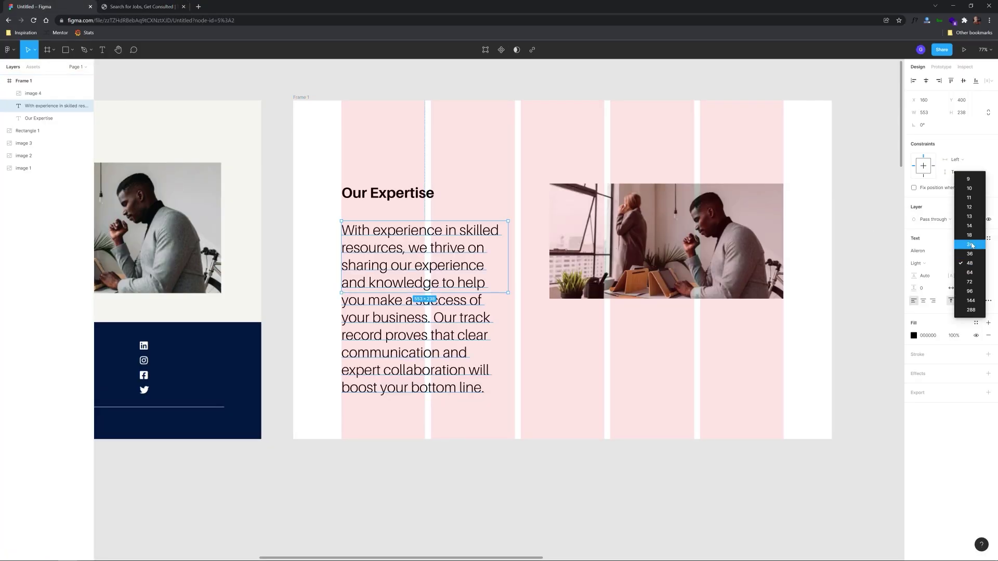
{"action": "left_click", "coordinate": [967, 253]}
{"action": "left_click_drag", "start_coordinate": [508, 260], "coordinate": [535, 260]}
{"action": "left_click", "coordinate": [665, 239]}
Shrink the photo from its corner and nudge the Our Expertise heading slightly lower
{"action": "mouse_move", "coordinate": [550, 298]}
{"action": "left_mouse_down"}
{"action": "mouse_move", "coordinate": [625, 286]}
{"action": "mouse_move", "coordinate": [567, 291]}
{"action": "left_mouse_up"}
{"action": "left_click_drag", "start_coordinate": [385, 197], "coordinate": [385, 202]}
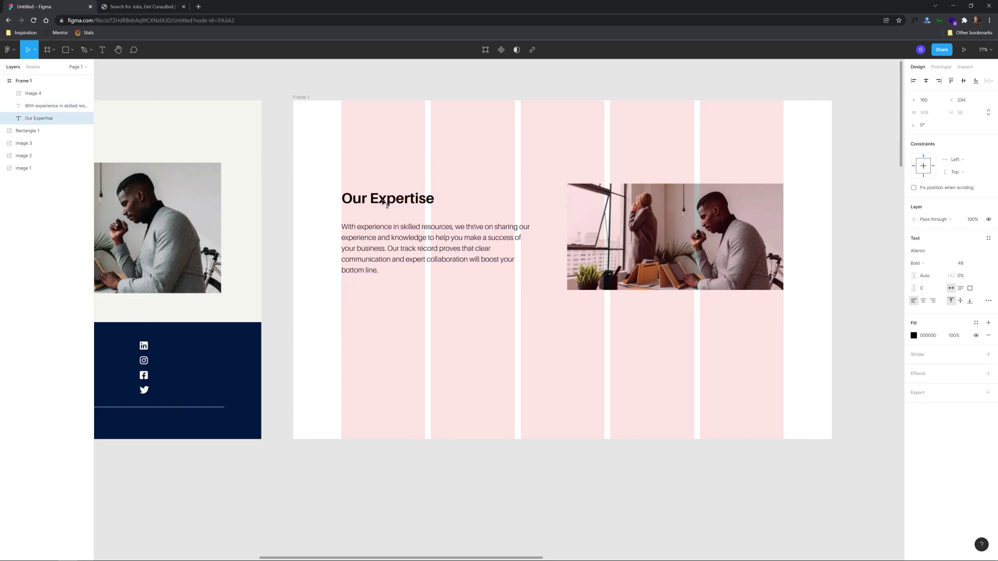
{"action": "left_click", "coordinate": [423, 254]}
{"action": "key", "text": "Escape"}
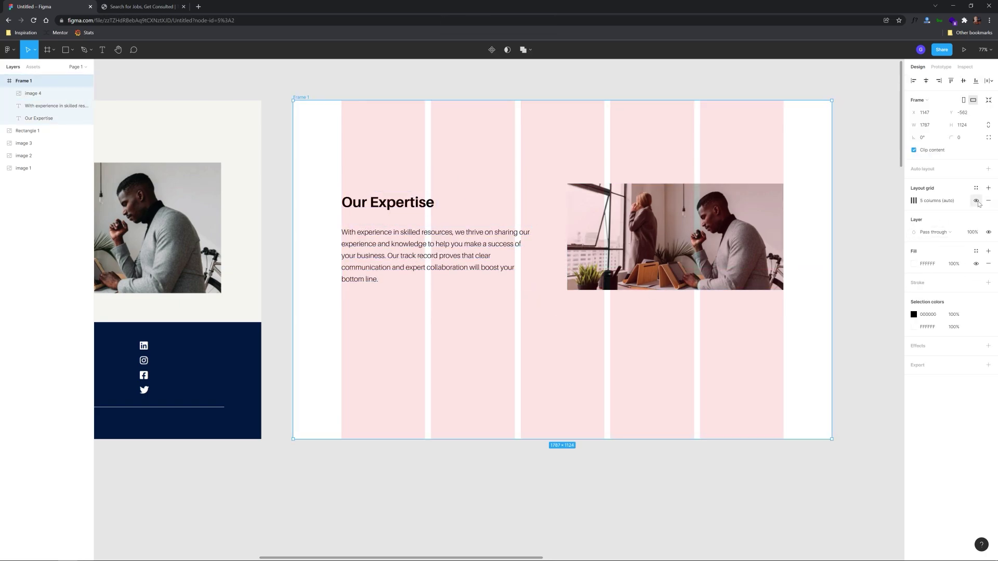
Hide the layout grid and add a navy 011841 band along the bottom of Frame 1
{"action": "key", "text": "ctrl+shift+4"}
{"action": "key", "text": "Return"}
{"action": "scroll", "coordinate": [608, 299], "scroll_direction": "down", "scroll_amount": 3}
{"action": "left_click", "coordinate": [607, 299]}
{"action": "scroll", "coordinate": [616, 294], "scroll_direction": "up", "scroll_amount": 1}
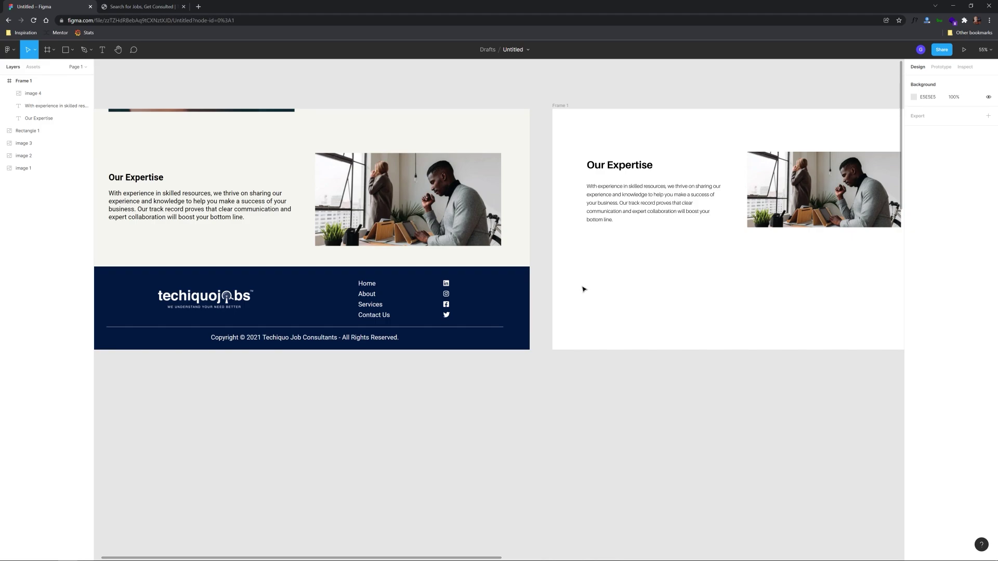
{"action": "scroll", "coordinate": [330, 241], "scroll_direction": "right", "scroll_amount": 5}
{"action": "key", "text": "r"}
{"action": "left_click_drag", "start_coordinate": [247, 238], "coordinate": [630, 345]}
{"action": "scroll", "coordinate": [483, 383], "scroll_direction": "left", "scroll_amount": 4}
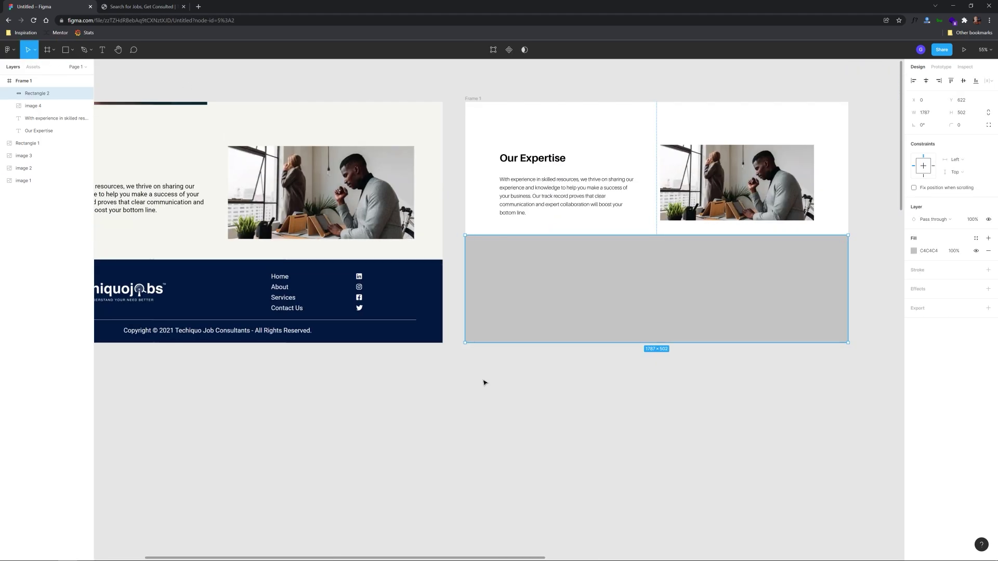
{"action": "key", "text": "ctrl+alt+v"}
{"action": "key", "text": "shift+Down"}
{"action": "key", "text": "shift+Down"}
{"action": "key", "text": "shift+Down"}
{"action": "key", "text": "shift+Down"}
{"action": "key", "text": "shift+Down"}
{"action": "key", "text": "shift+Down"}
{"action": "key", "text": "shift+Down"}
{"action": "key", "text": "shift+Down"}
{"action": "key", "text": "Escape"}
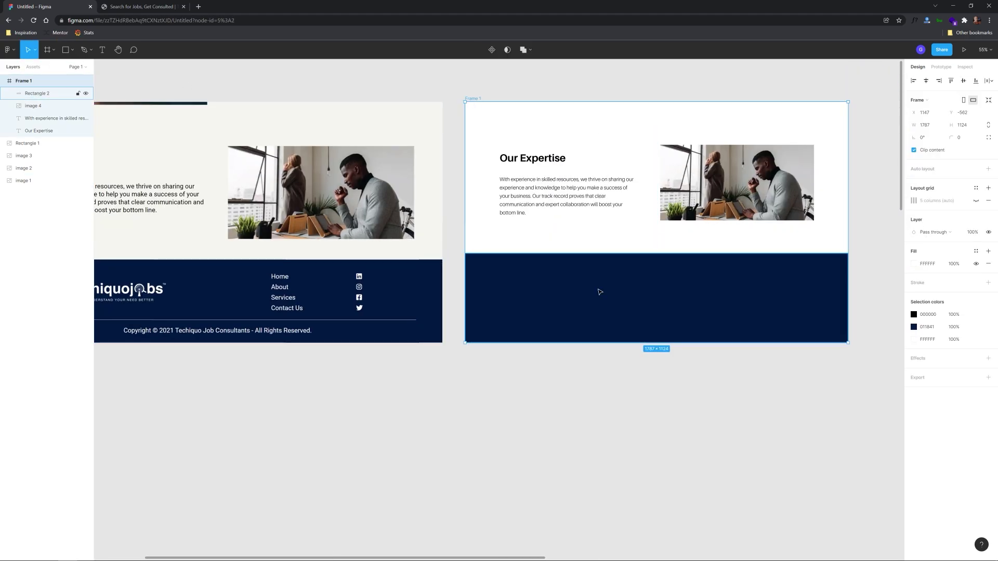
{"action": "left_click", "coordinate": [546, 397]}
Paste a snipped techiquojobs logo onto the band and add a vertical guide beside it
{"action": "scroll", "coordinate": [546, 397], "scroll_direction": "left", "scroll_amount": 2}
{"action": "scroll", "coordinate": [163, 377], "scroll_direction": "up", "scroll_amount": 1}
{"action": "key", "text": "Print"}
{"action": "left_click_drag", "start_coordinate": [205, 287], "coordinate": [325, 315]}
{"action": "scroll", "coordinate": [523, 414], "scroll_direction": "right", "scroll_amount": 6}
{"action": "key", "text": "ctrl+v"}
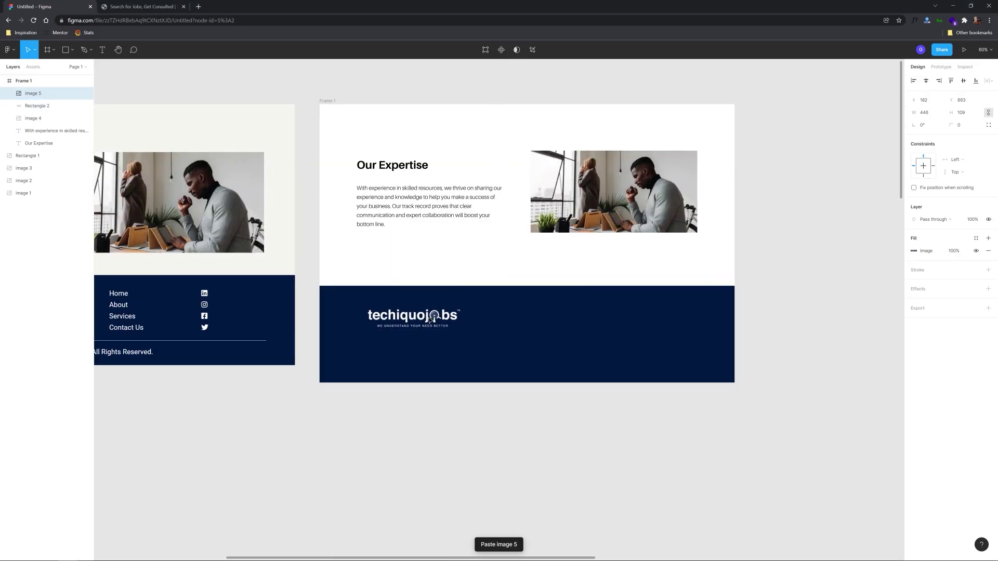
{"action": "key", "text": "shift+r"}
{"action": "left_click_drag", "start_coordinate": [98, 215], "coordinate": [322, 216]}
{"action": "key", "text": "shift+r"}
{"action": "left_click", "coordinate": [457, 410]}
{"action": "left_click_drag", "start_coordinate": [457, 410], "coordinate": [555, 379]}
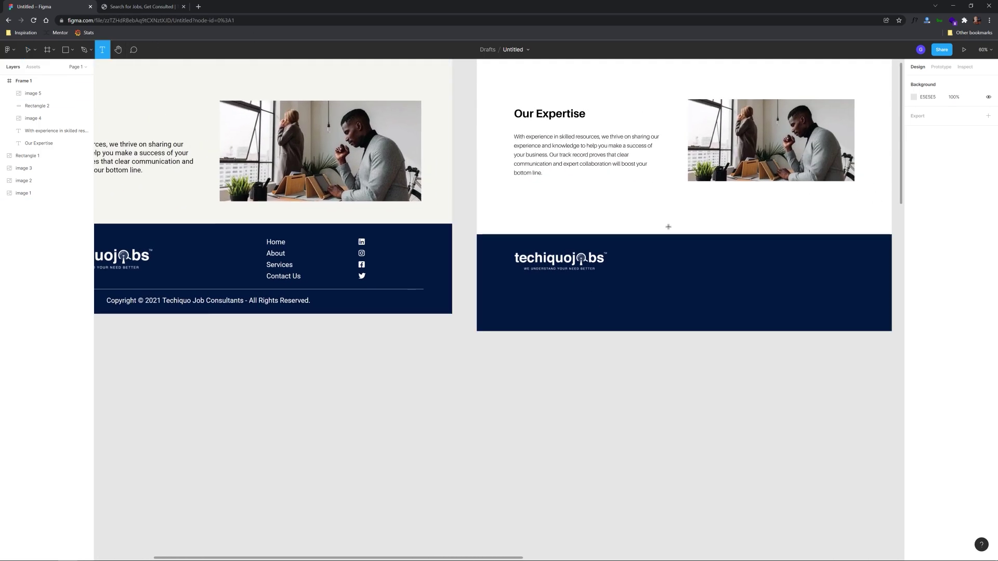
Add regular-weight copies of Home to its right, renamed About, Services and Contact
{"action": "left_click", "coordinate": [965, 264]}
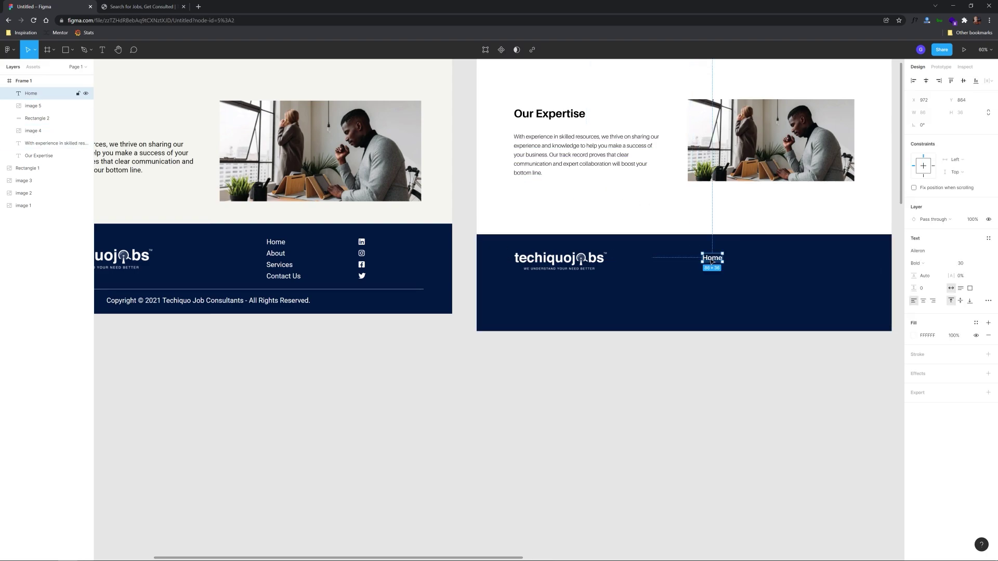
{"action": "left_click_drag", "start_coordinate": [749, 261], "coordinate": [755, 262]}
{"action": "scroll", "coordinate": [755, 262], "scroll_direction": "up", "scroll_amount": 2}
{"action": "left_click", "coordinate": [916, 263]}
{"action": "left_click", "coordinate": [923, 250]}
{"action": "scroll", "coordinate": [775, 279], "scroll_direction": "left", "scroll_amount": 8}
{"action": "double_click", "coordinate": [773, 281]}
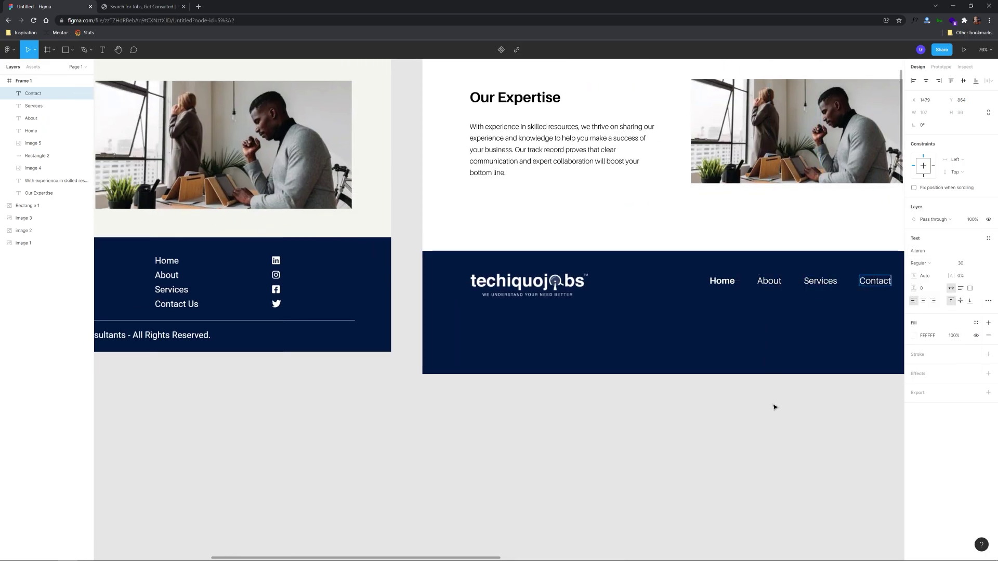
Space the Home, About, Services and Contact links evenly in one row
{"action": "left_click", "coordinate": [810, 282]}
{"action": "scroll", "coordinate": [532, 414], "scroll_direction": "right", "scroll_amount": 5}
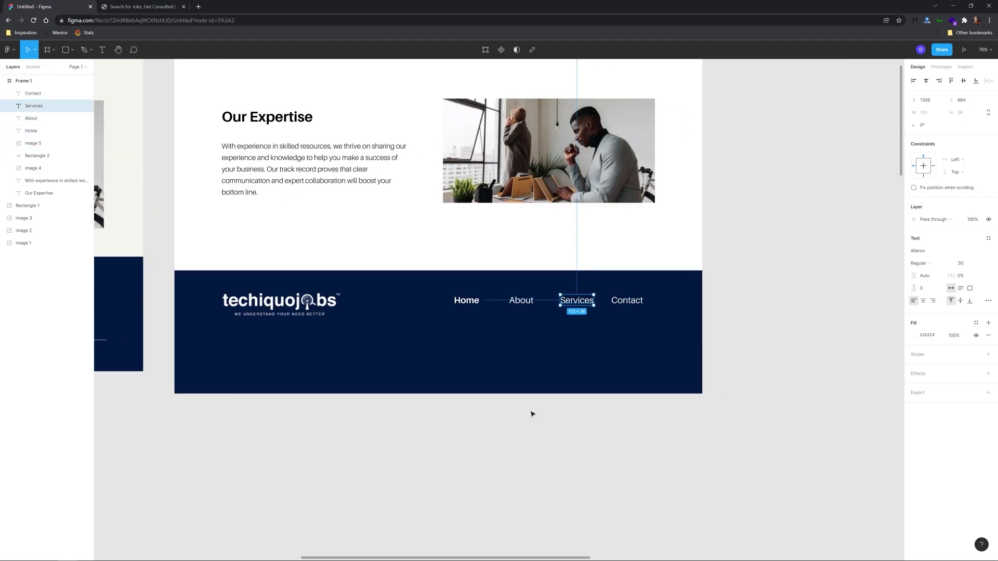
{"action": "left_click", "coordinate": [577, 301], "text": "shift"}
{"action": "left_click", "coordinate": [667, 300], "text": "shift"}
{"action": "left_click", "coordinate": [466, 300], "text": "shift"}
{"action": "left_click", "coordinate": [582, 428]}
{"action": "scroll", "coordinate": [582, 428], "scroll_direction": "left", "scroll_amount": 2}
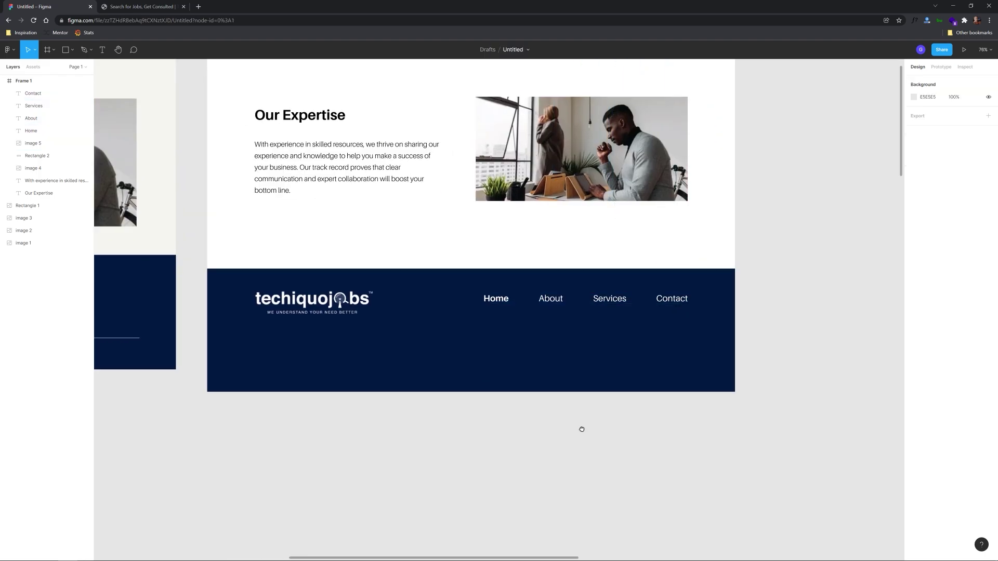
{"action": "scroll", "coordinate": [734, 435], "scroll_direction": "down", "scroll_amount": 3}
{"action": "scroll", "coordinate": [691, 421], "scroll_direction": "up", "scroll_amount": 4}
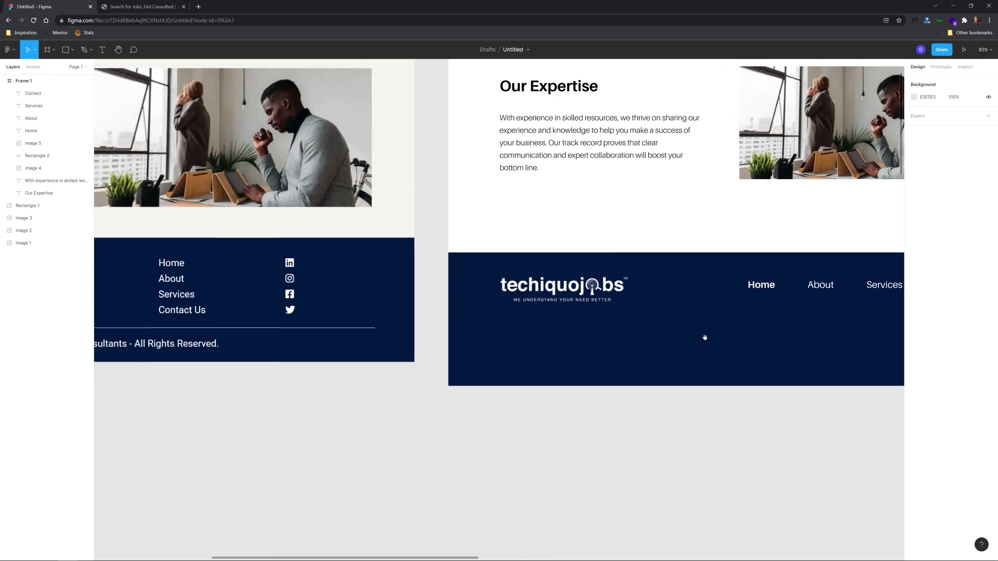
Open the About page on the Techiquojobs site
{"action": "key", "text": "ctrl+Tab"}
{"action": "left_click", "coordinate": [620, 491]}
{"action": "scroll", "coordinate": [283, 314], "scroll_direction": "down", "scroll_amount": 10}
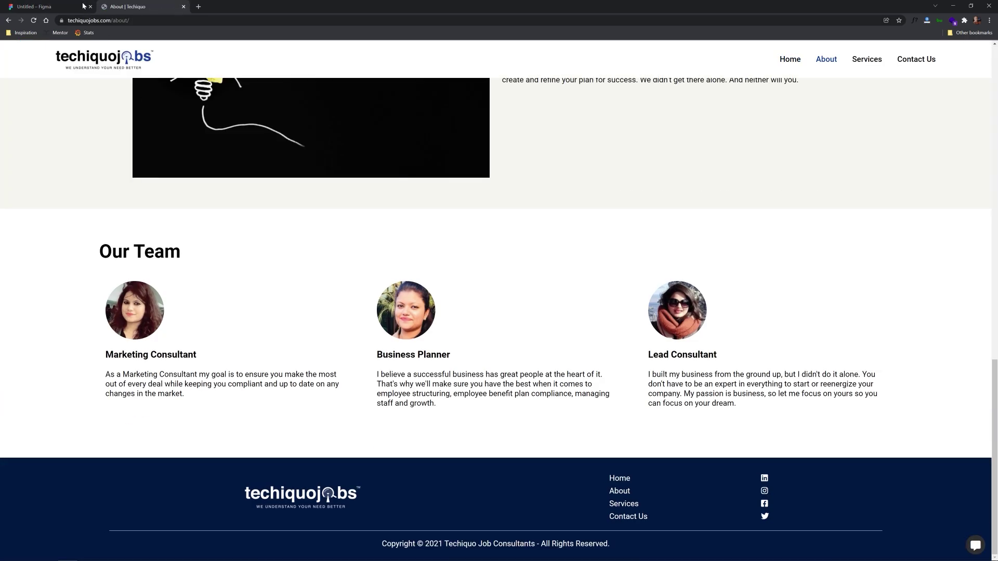
{"action": "scroll", "coordinate": [213, 200], "scroll_direction": "up", "scroll_amount": 4}
{"action": "scroll", "coordinate": [213, 200], "scroll_direction": "up", "scroll_amount": 2}
Add size-20 'Why TechiquoJobs?' under About, with a copy below it for 'Our Team'
{"action": "key", "text": "ctrl+Tab"}
{"action": "scroll", "coordinate": [468, 446], "scroll_direction": "up", "scroll_amount": 2}
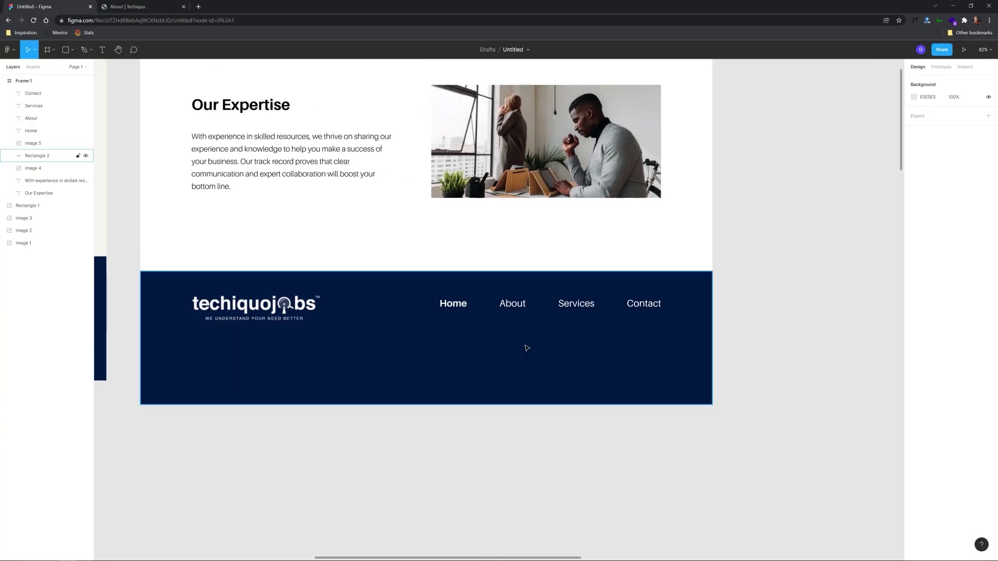
{"action": "left_click", "coordinate": [514, 305]}
{"action": "left_click", "coordinate": [962, 263]}
{"action": "left_click", "coordinate": [965, 265]}
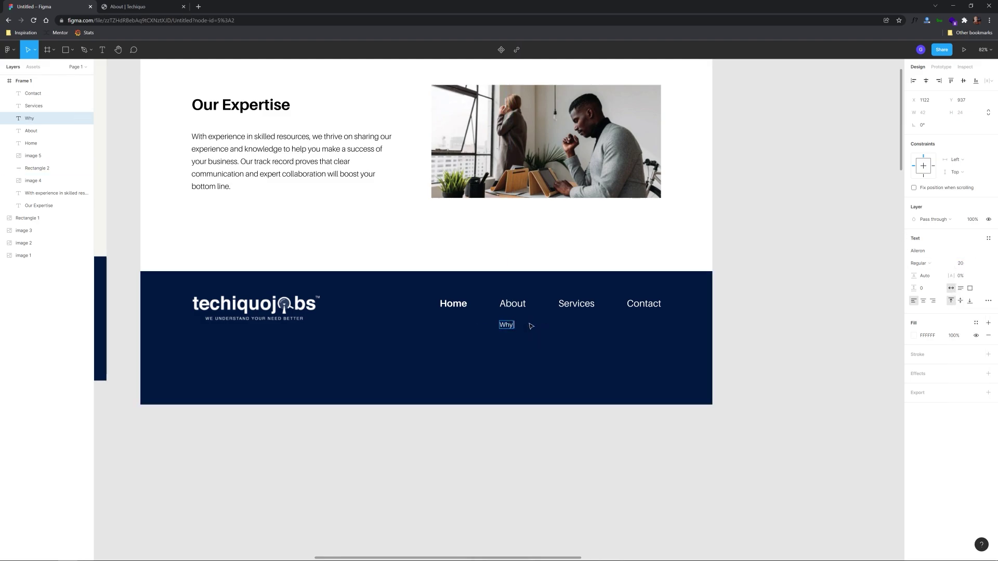
{"action": "type", "text": "?"}
{"action": "key", "text": "ctrl+d"}
{"action": "left_click_drag", "start_coordinate": [583, 324], "coordinate": [583, 338]}
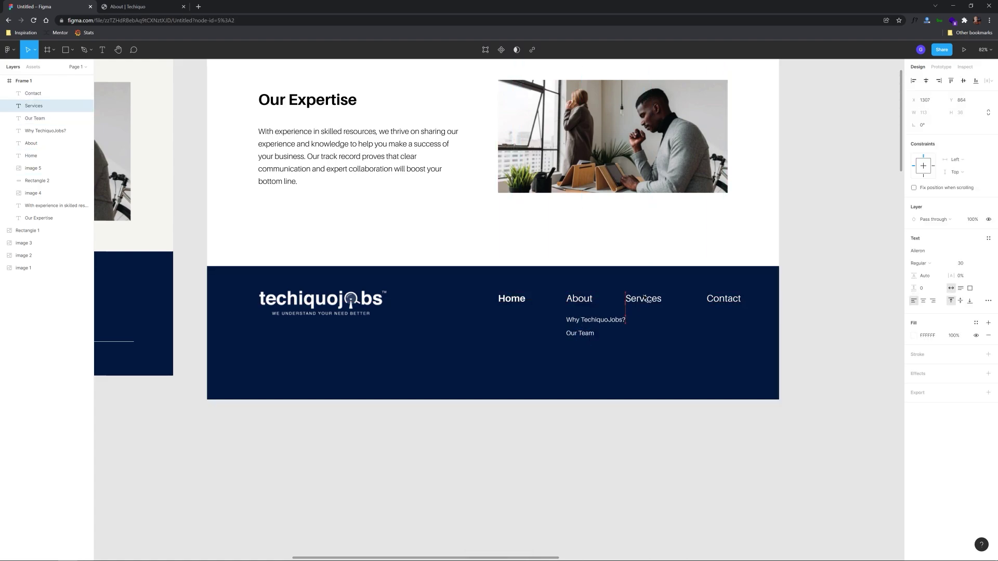
Realign Contact with the links and colour the About sublinks 93AAD2 light blue
{"action": "left_click_drag", "start_coordinate": [728, 307], "coordinate": [728, 305]}
{"action": "key", "text": "Escape"}
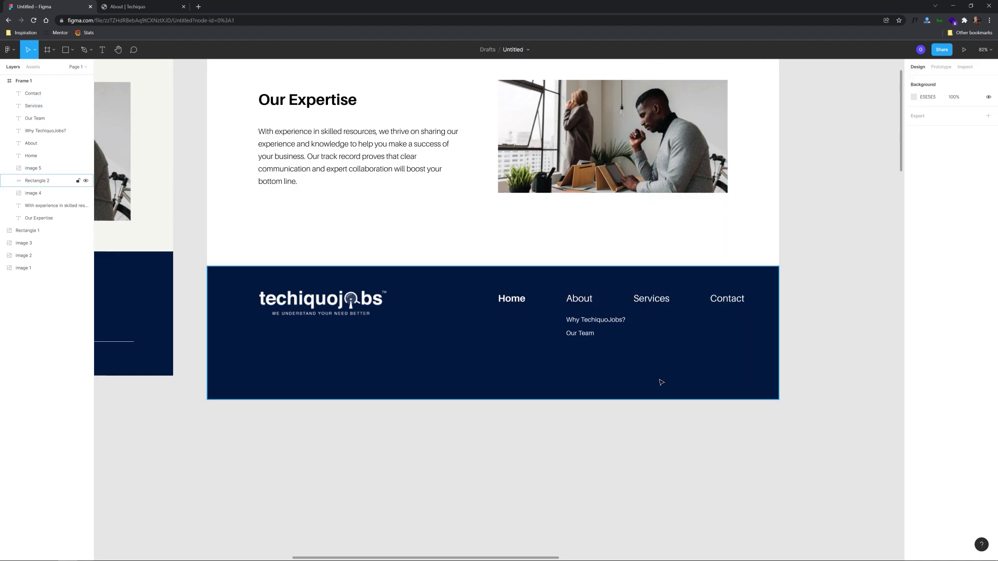
{"action": "left_click", "coordinate": [580, 333], "text": "shift"}
{"action": "left_click", "coordinate": [914, 367]}
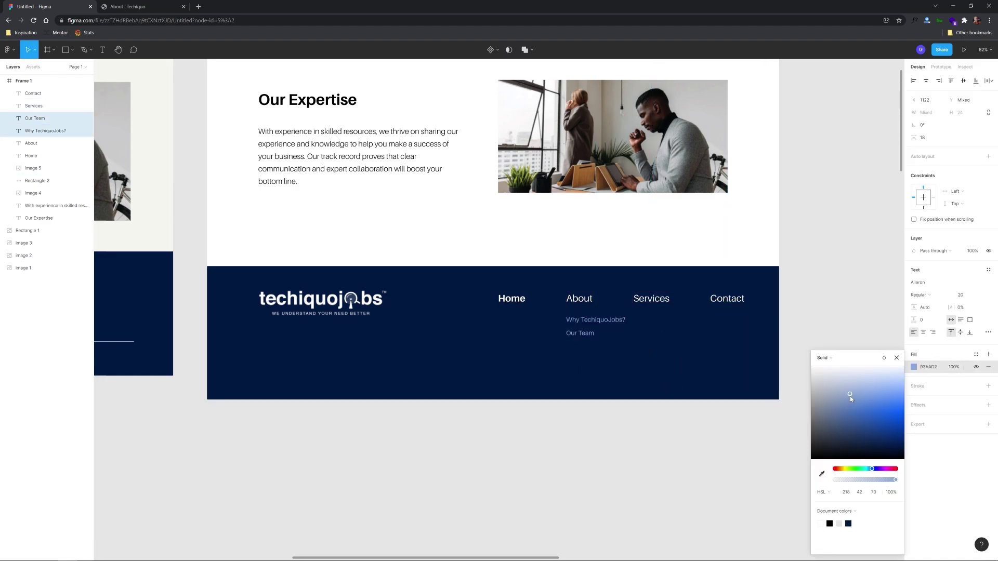
{"action": "left_click", "coordinate": [574, 447]}
Open the Services page on the Techiquojobs site
{"action": "left_click", "coordinate": [127, 7]}
{"action": "left_click", "coordinate": [867, 59]}
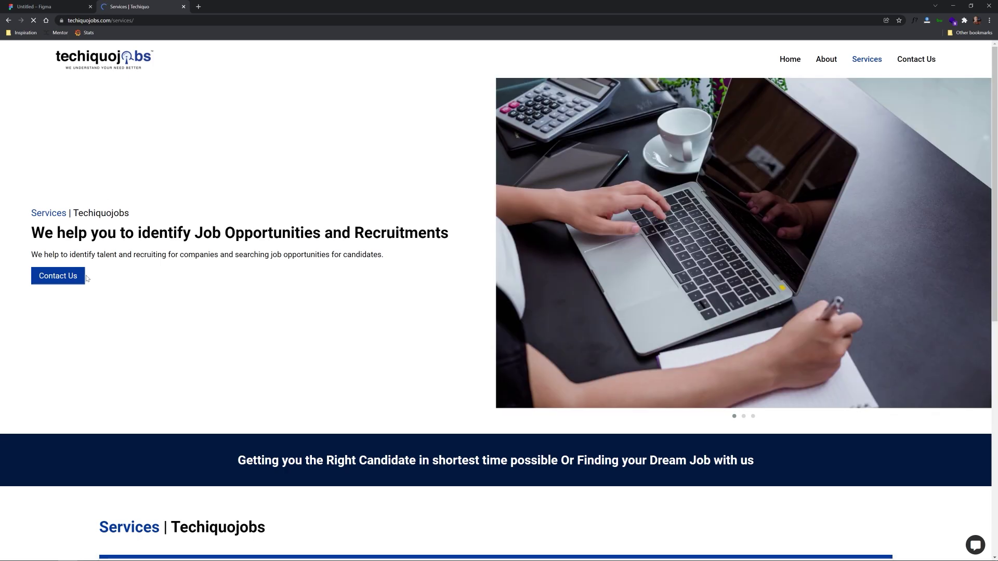
{"action": "scroll", "coordinate": [265, 285], "scroll_direction": "down", "scroll_amount": 10}
Duplicate the 'Why TechiquoJobs?' link under Services and rename it Training
{"action": "left_click", "coordinate": [34, 7]}
{"action": "left_click", "coordinate": [641, 327]}
{"action": "key", "text": "ctrl+d"}
{"action": "left_click_drag", "start_coordinate": [641, 328], "coordinate": [703, 328]}
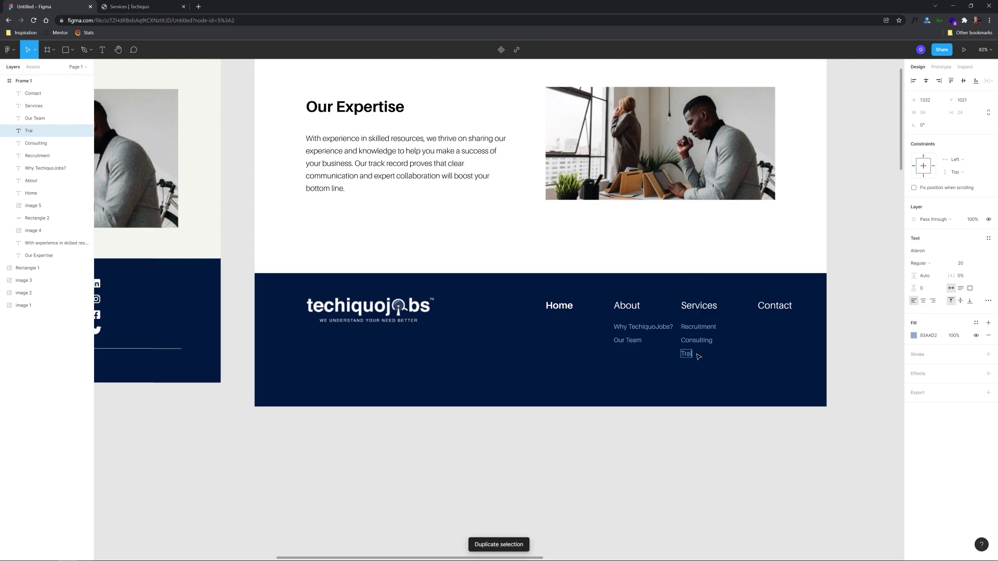
{"action": "type", "text": "ning"}
{"action": "left_click", "coordinate": [687, 456]}
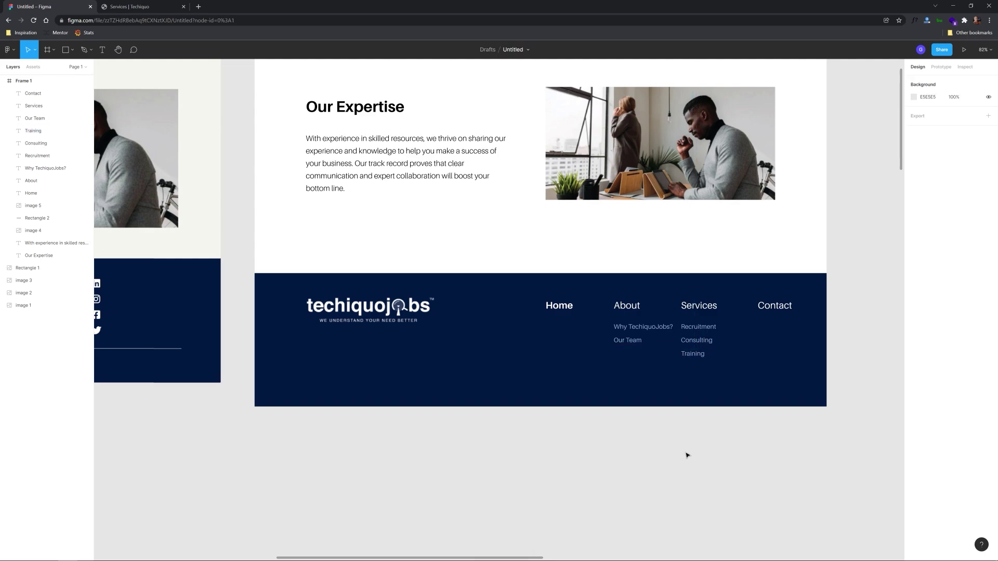
Delete the Home heading and shift the Contact heading and footer link columns left
{"action": "left_click", "coordinate": [555, 308]}
{"action": "key", "text": "Delete"}
{"action": "left_click", "coordinate": [615, 305]}
{"action": "left_click_drag", "start_coordinate": [775, 306], "coordinate": [593, 361]}
{"action": "left_click", "coordinate": [718, 447]}
{"action": "left_click_drag", "start_coordinate": [699, 328], "coordinate": [591, 302]}
{"action": "key", "text": "shift+1"}
Copy the e-mail from the live Contact Us page and duplicate a link line for it and the phone
{"action": "key", "text": "ctrl+Tab"}
{"action": "left_click", "coordinate": [915, 60]}
{"action": "key", "text": "ctrl+Tab"}
{"action": "scroll", "coordinate": [519, 303], "scroll_direction": "up", "scroll_amount": 5}
{"action": "left_click", "coordinate": [519, 303]}
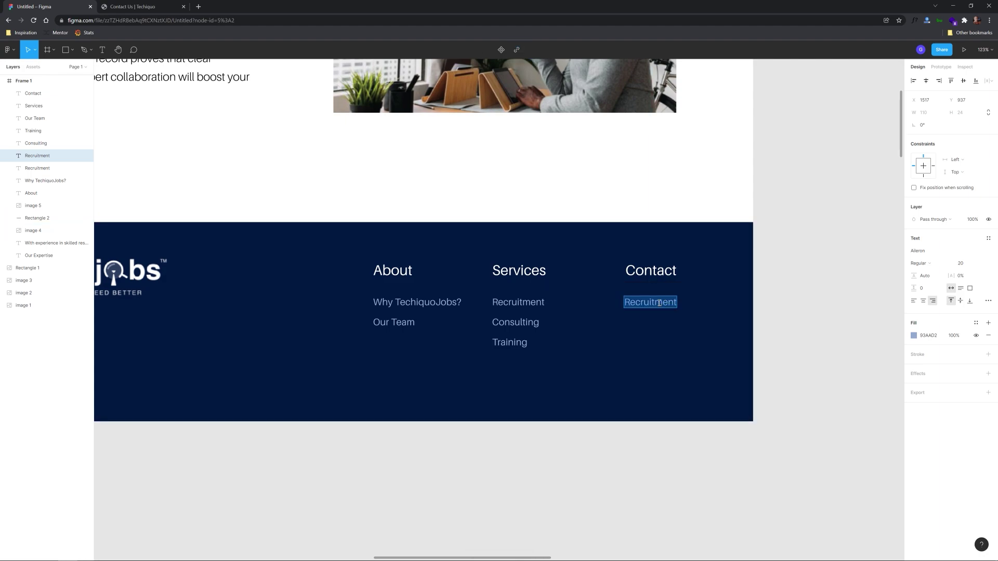
{"action": "key", "text": "ctrl+Tab"}
{"action": "key", "text": "ctrl+Tab"}
{"action": "key", "text": "ctrl+d"}
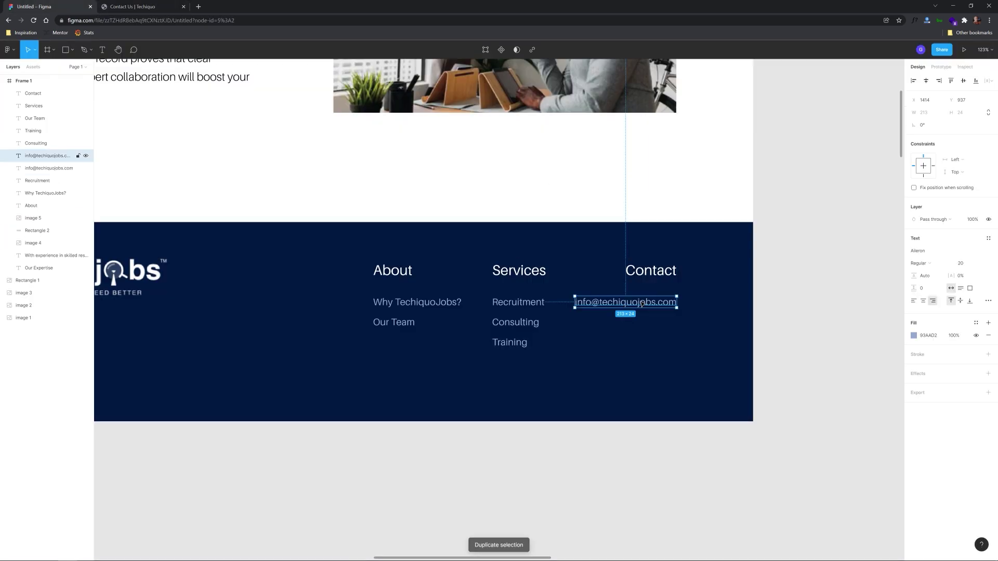
{"action": "scroll", "coordinate": [615, 473], "scroll_direction": "down", "scroll_amount": 5}
{"action": "scroll", "coordinate": [453, 462], "scroll_direction": "left", "scroll_amount": 4}
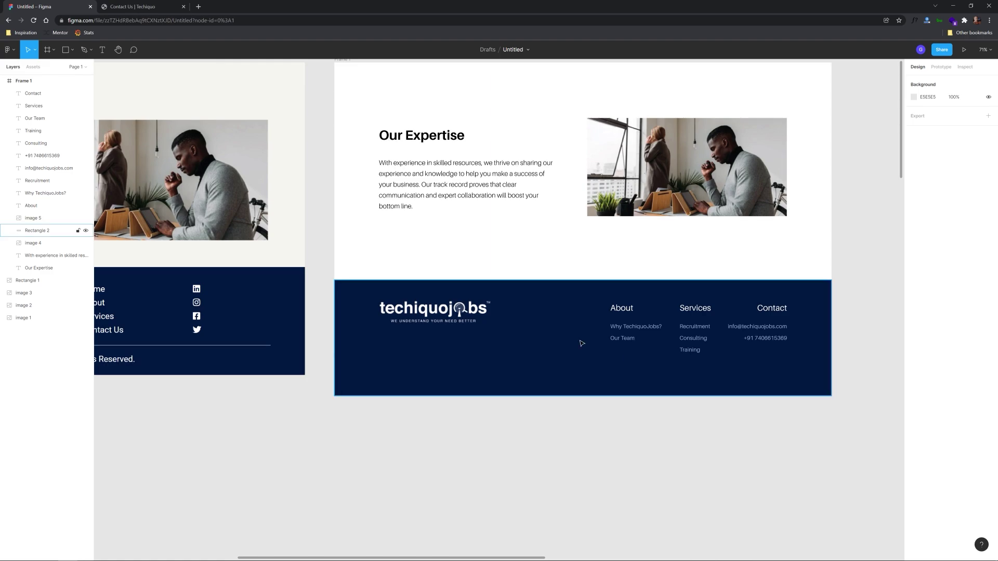
{"action": "scroll", "coordinate": [691, 416], "scroll_direction": "left", "scroll_amount": 3}
{"action": "scroll", "coordinate": [688, 384], "scroll_direction": "down", "scroll_amount": 3}
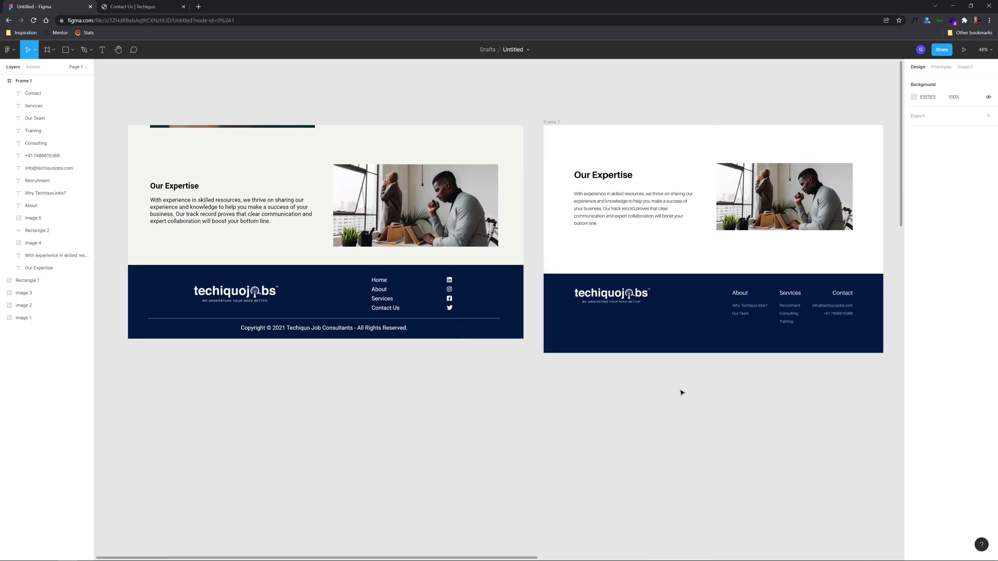
Snip the LinkedIn, Instagram, Facebook and Twitter icons from the old footer and paste them into Figma
{"action": "scroll", "coordinate": [483, 296], "scroll_direction": "up", "scroll_amount": 5}
{"action": "key", "text": "super+shift+s"}
{"action": "left_click_drag", "start_coordinate": [416, 240], "coordinate": [448, 309]}
{"action": "key", "text": "ctrl+v"}
{"action": "key", "text": "super+shift+s"}
{"action": "key", "text": "ctrl+v"}
{"action": "key", "text": "ctrl+v"}
{"action": "key", "text": "super+shift+s"}
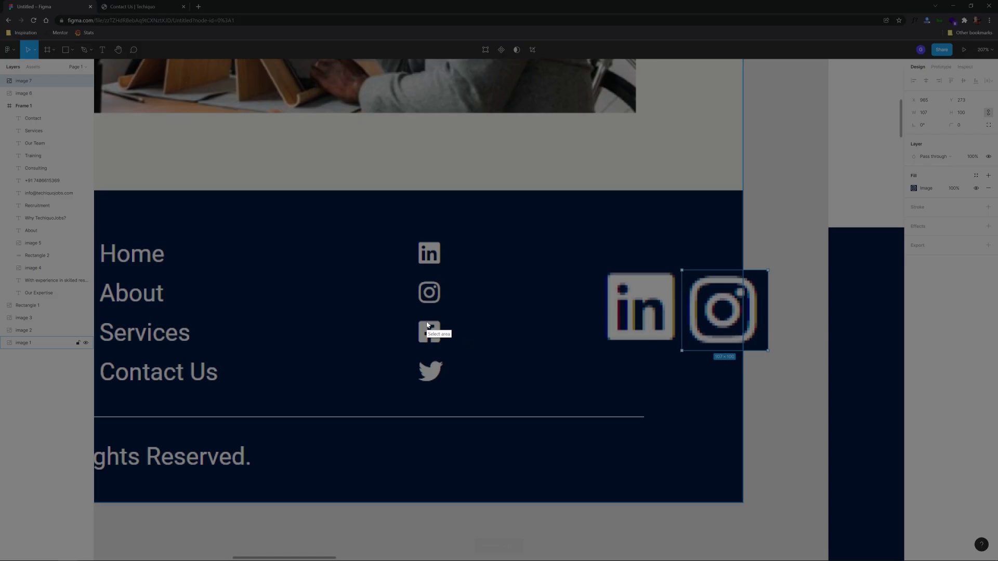
{"action": "key", "text": "ctrl+c"}
{"action": "key", "text": "ctrl+v"}
{"action": "key", "text": "super+shift+s"}
{"action": "left_click_drag", "start_coordinate": [413, 357], "coordinate": [448, 386]}
{"action": "key", "text": "ctrl+c"}
{"action": "key", "text": "ctrl+v"}
{"action": "scroll", "coordinate": [728, 312], "scroll_direction": "down", "scroll_amount": 5}
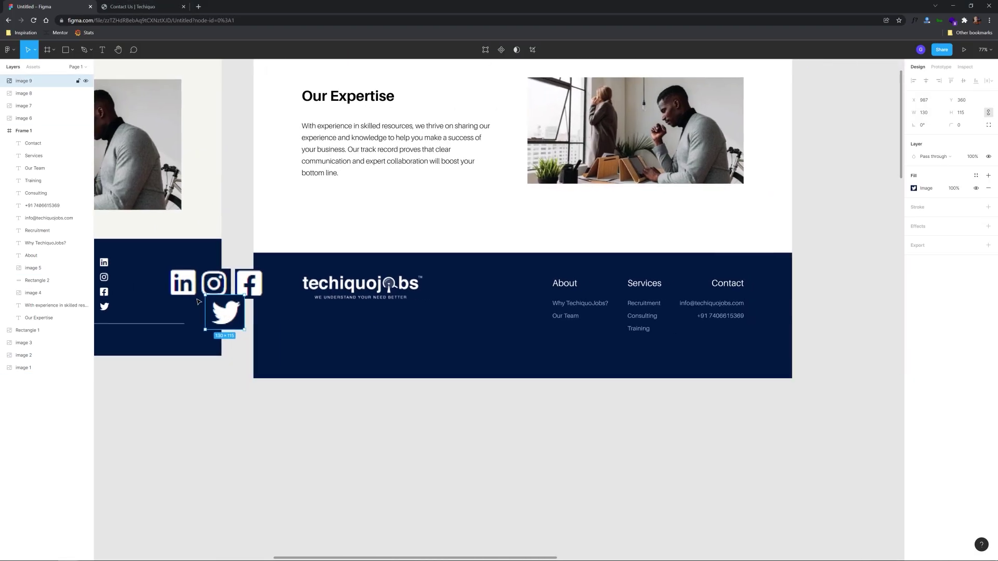
Move the four icons into the new footer, scale them down, and space them evenly under Contact
{"action": "left_click_drag", "start_coordinate": [218, 301], "coordinate": [728, 356]}
{"action": "scroll", "coordinate": [754, 354], "scroll_direction": "up", "scroll_amount": 5}
{"action": "left_click_drag", "start_coordinate": [773, 388], "coordinate": [700, 353], "text": "alt"}
{"action": "left_click", "coordinate": [700, 353]}
{"action": "left_click_drag", "start_coordinate": [656, 296], "coordinate": [556, 296]}
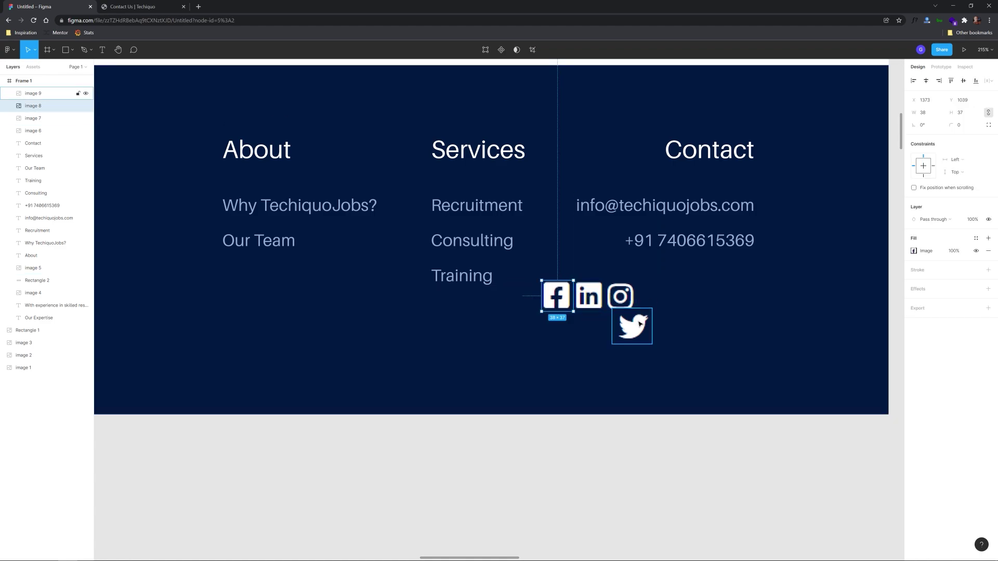
{"action": "left_click_drag", "start_coordinate": [671, 304], "coordinate": [747, 305]}
{"action": "left_click", "coordinate": [748, 305], "text": "shift"}
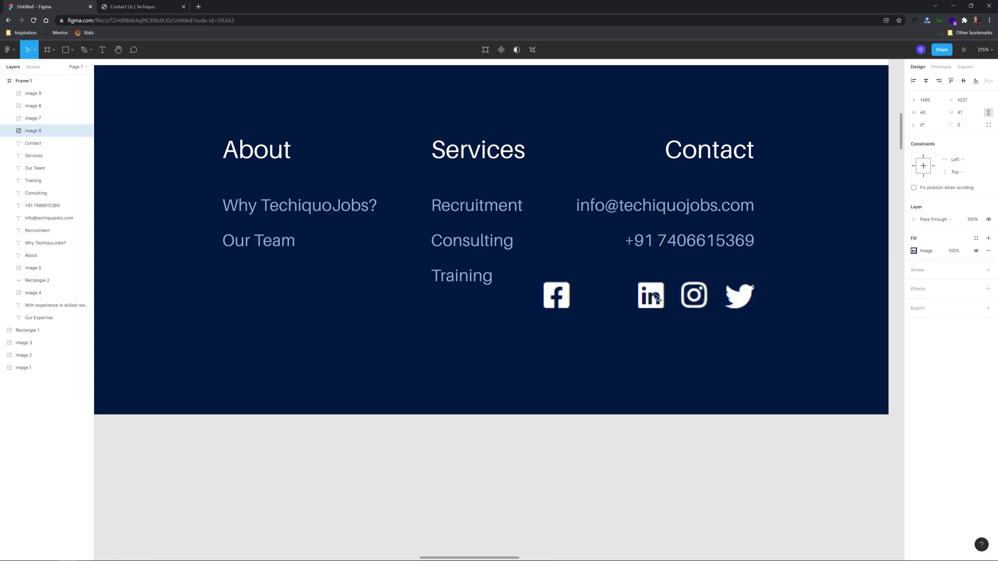
{"action": "scroll", "coordinate": [610, 297], "scroll_direction": "down", "scroll_amount": 5}
{"action": "scroll", "coordinate": [624, 363], "scroll_direction": "up", "scroll_amount": 5}
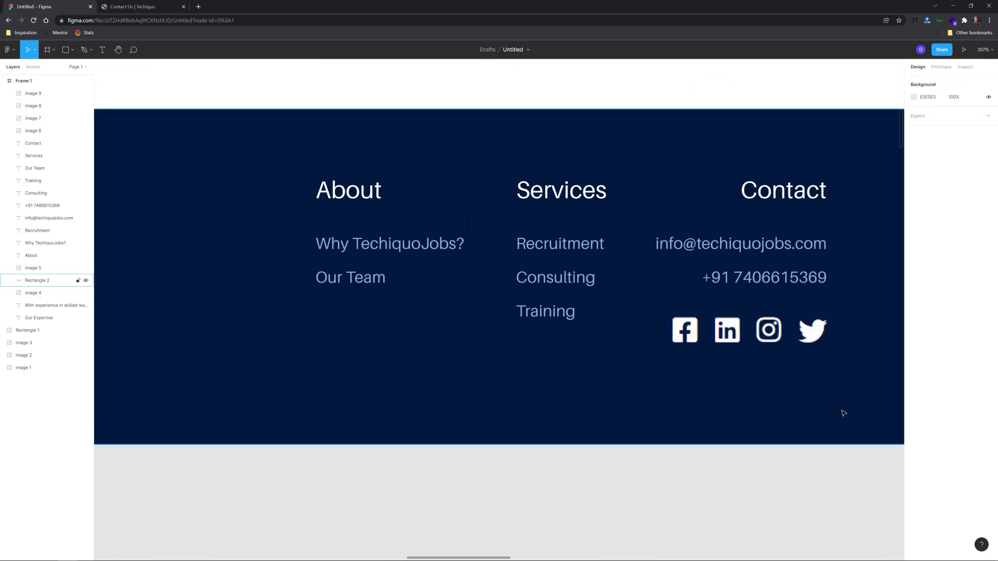
{"action": "left_click", "coordinate": [811, 341]}
{"action": "scroll", "coordinate": [811, 340], "scroll_direction": "down", "scroll_amount": 8}
{"action": "left_click", "coordinate": [807, 435]}
{"action": "scroll", "coordinate": [628, 437], "scroll_direction": "left", "scroll_amount": 3}
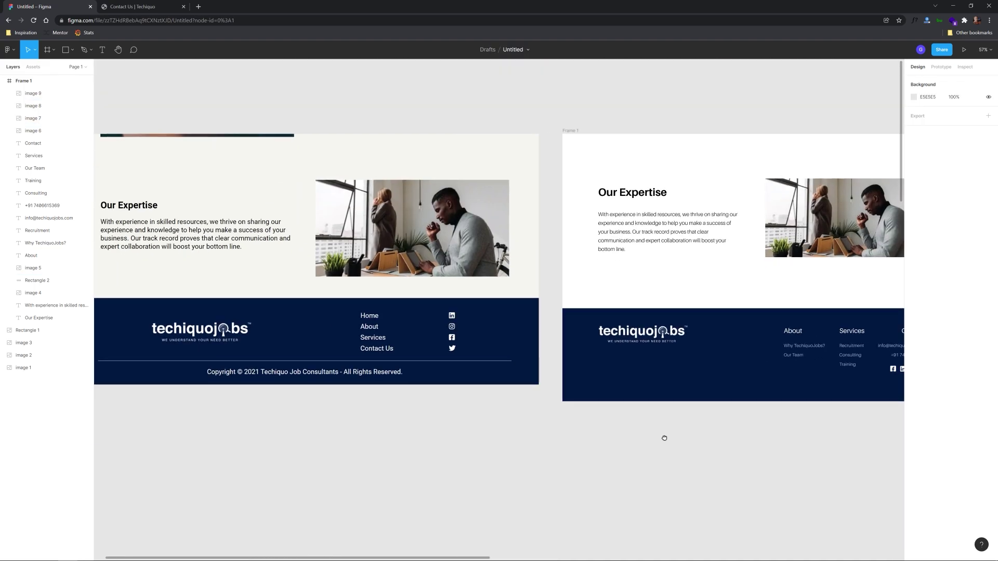
Place a duplicated footer link under the logo as the copyright notice with 162.5% line spacing
{"action": "left_click_drag", "start_coordinate": [664, 438], "coordinate": [629, 435]}
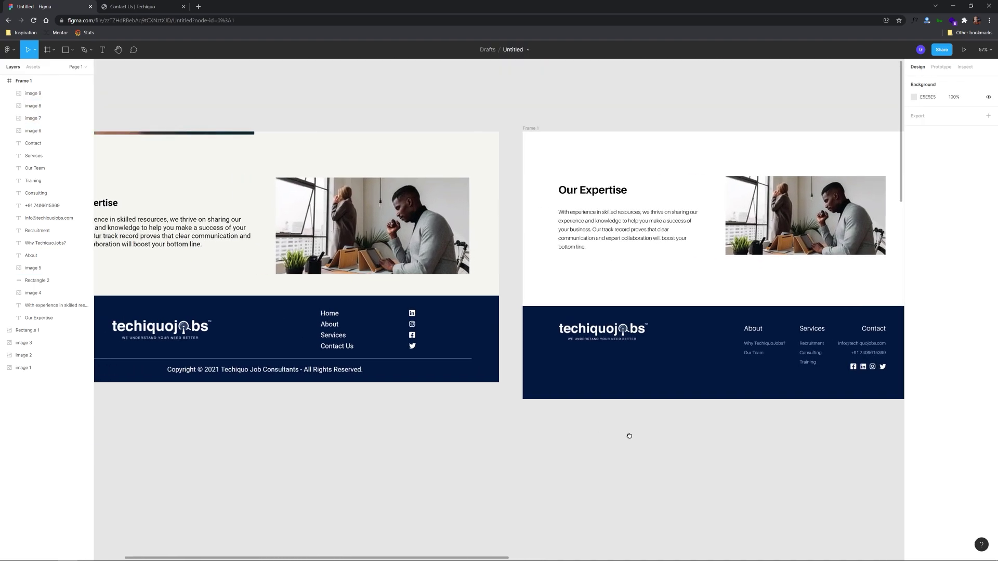
{"action": "left_click_drag", "start_coordinate": [650, 324], "coordinate": [427, 347]}
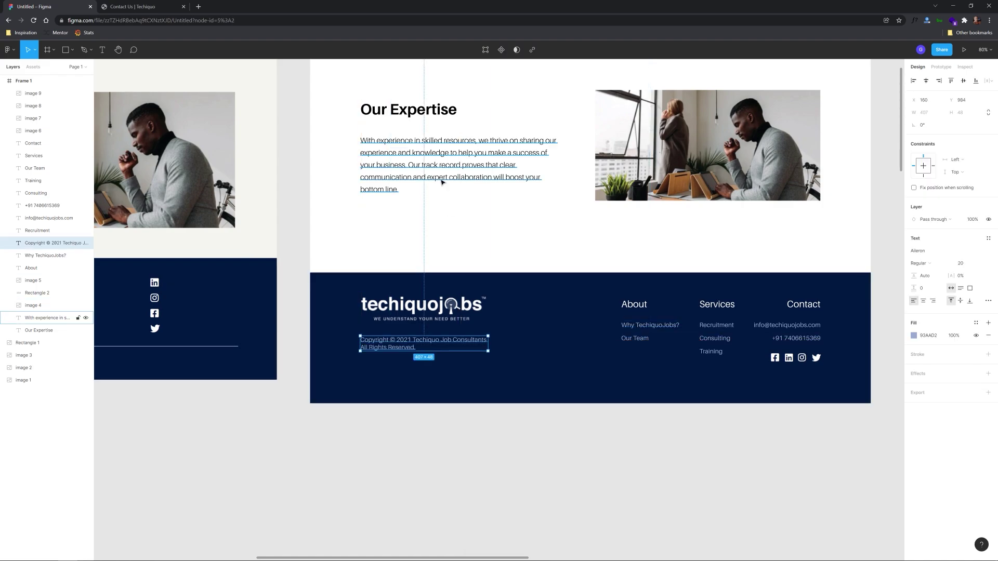
{"action": "left_click", "coordinate": [938, 278]}
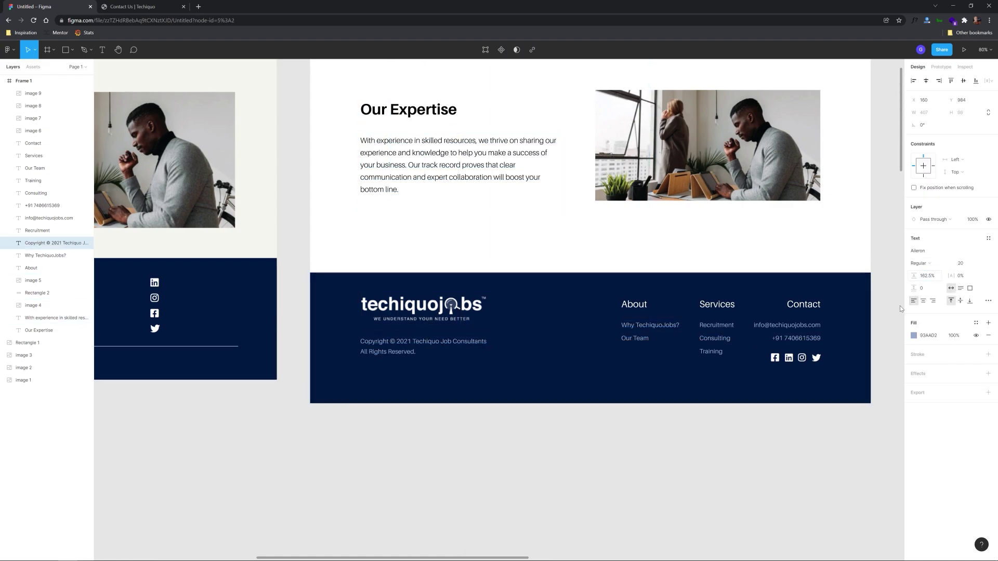
{"action": "left_click", "coordinate": [915, 336]}
{"action": "left_click", "coordinate": [594, 441]}
Capture a screen snip of the logo and tagline area
{"action": "scroll", "coordinate": [450, 331], "scroll_direction": "up", "scroll_amount": 5}
{"action": "key", "text": "Print"}
{"action": "left_click_drag", "start_coordinate": [166, 274], "coordinate": [522, 297]}
Draw a rectangle over the footer logo and use it to mask the logo image
{"action": "scroll", "coordinate": [522, 297], "scroll_direction": "down", "scroll_amount": 5}
{"action": "scroll", "coordinate": [510, 348], "scroll_direction": "up", "scroll_amount": 2}
{"action": "scroll", "coordinate": [488, 329], "scroll_direction": "up", "scroll_amount": 1}
{"action": "key", "text": "r"}
{"action": "left_click_drag", "start_coordinate": [403, 263], "coordinate": [645, 302]}
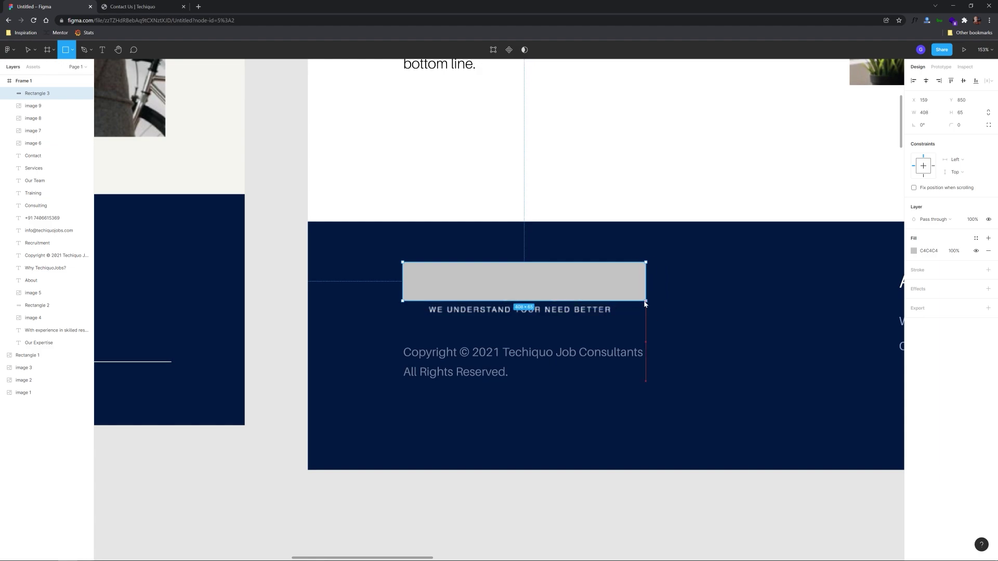
{"action": "key", "text": "ctrl+alt+m"}
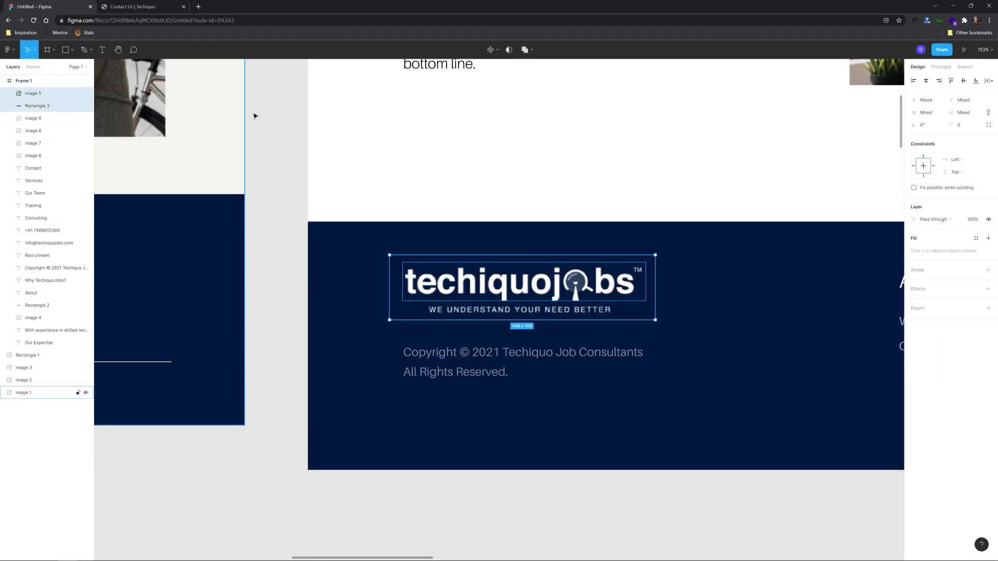
{"action": "left_click", "coordinate": [572, 484]}
{"action": "scroll", "coordinate": [319, 367], "scroll_direction": "down", "scroll_amount": 4}
{"action": "left_click", "coordinate": [319, 367]}
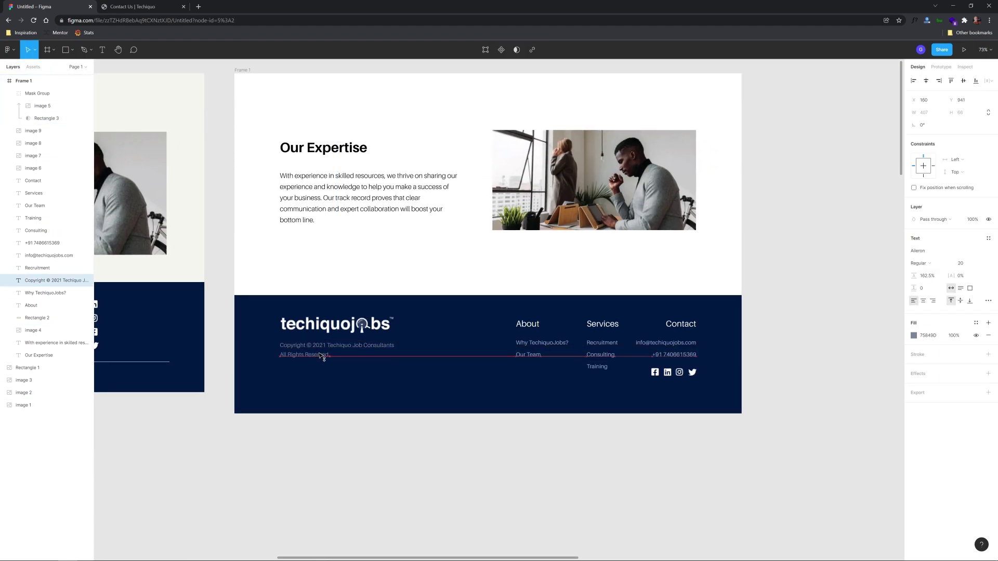
{"action": "scroll", "coordinate": [489, 445], "scroll_direction": "down", "scroll_amount": 2}
{"action": "scroll", "coordinate": [447, 454], "scroll_direction": "right", "scroll_amount": 2}
{"action": "scroll", "coordinate": [633, 408], "scroll_direction": "down", "scroll_amount": 3}
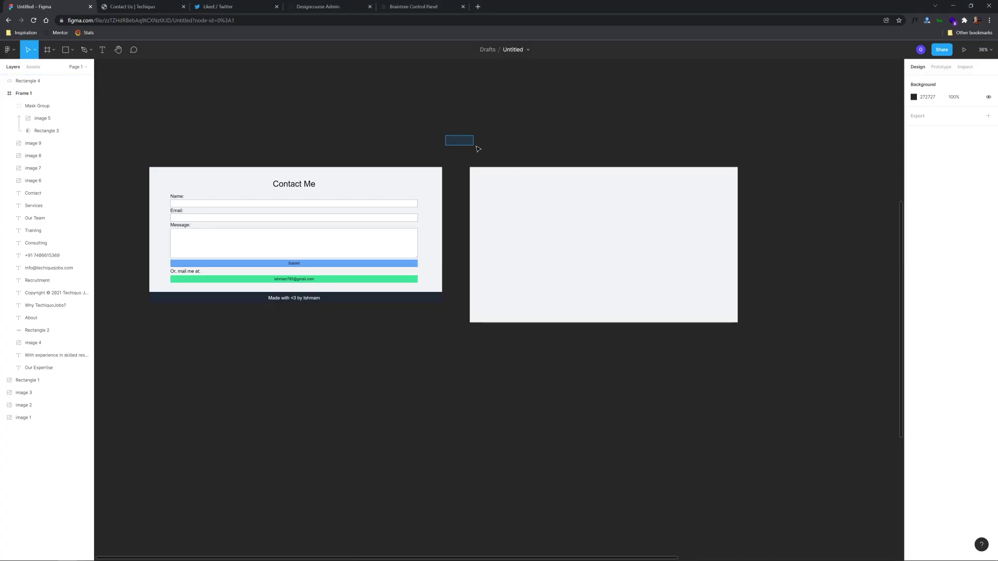
Pan the canvas left to view the Contact Me screenshot beside the grey rectangle
{"action": "scroll", "coordinate": [461, 140], "scroll_direction": "left", "scroll_amount": 2}
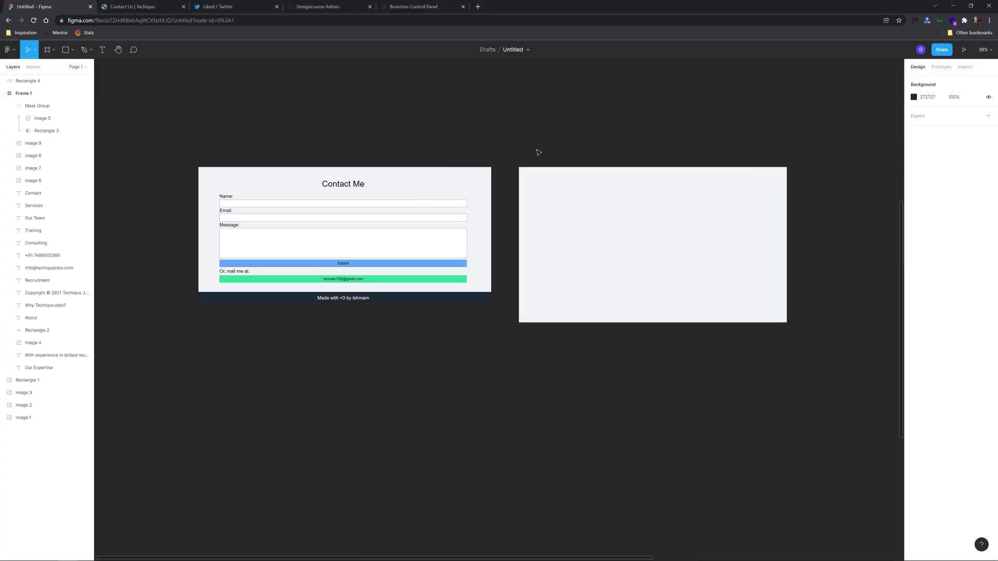
Add a 'Contact me' heading set in Poppins Bold at size 48
{"action": "left_click", "coordinate": [107, 50]}
{"action": "left_click", "coordinate": [609, 197]}
{"action": "left_click", "coordinate": [914, 273]}
{"action": "key", "text": "Escape"}
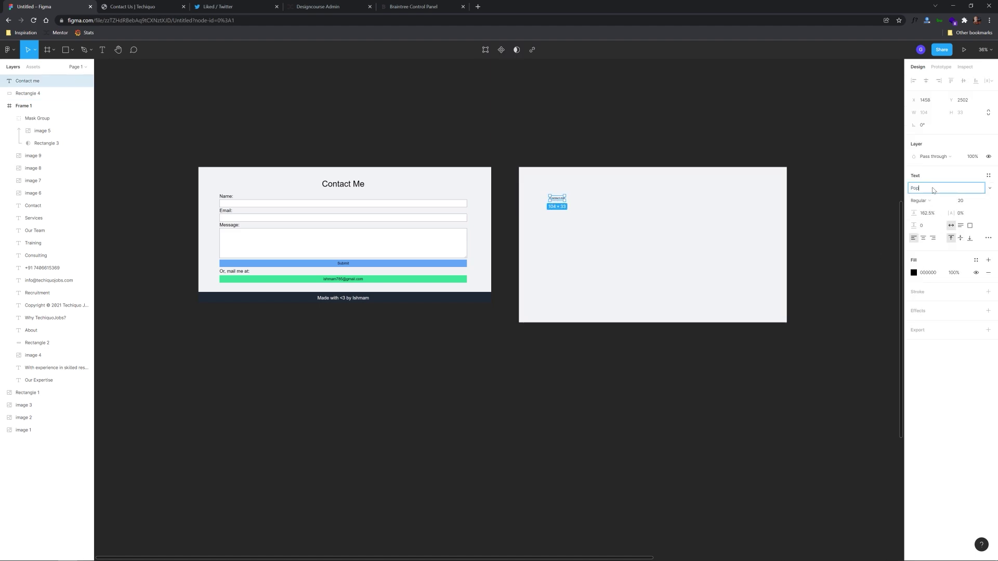
{"action": "scroll", "coordinate": [688, 218], "scroll_direction": "up", "scroll_amount": 5}
{"action": "left_click", "coordinate": [983, 204]}
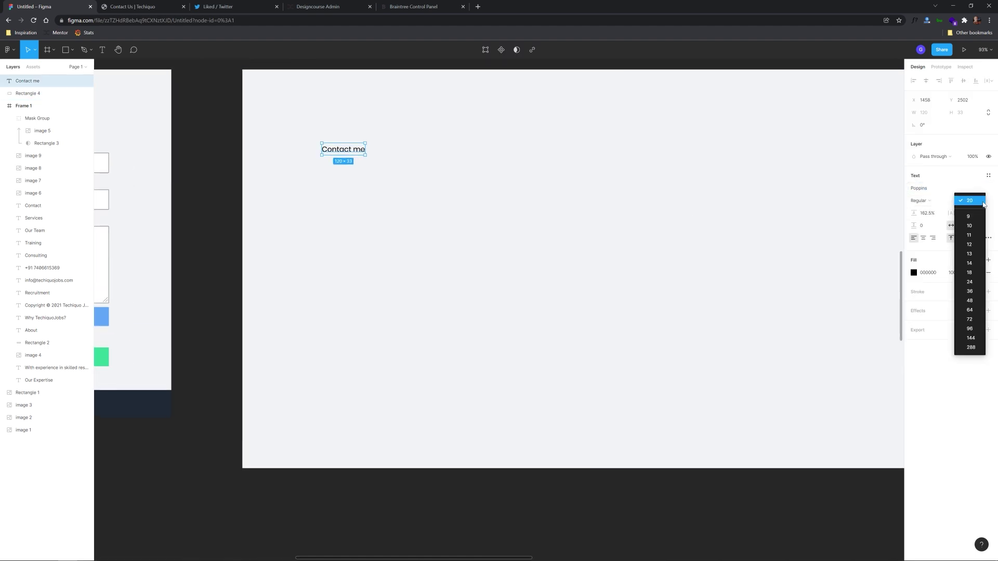
{"action": "left_click", "coordinate": [977, 310]}
{"action": "left_click", "coordinate": [980, 203]}
{"action": "left_click", "coordinate": [970, 204]}
{"action": "left_click", "coordinate": [523, 205]}
{"action": "scroll", "coordinate": [523, 205], "scroll_direction": "down", "scroll_amount": 3}
{"action": "left_click", "coordinate": [555, 180]}
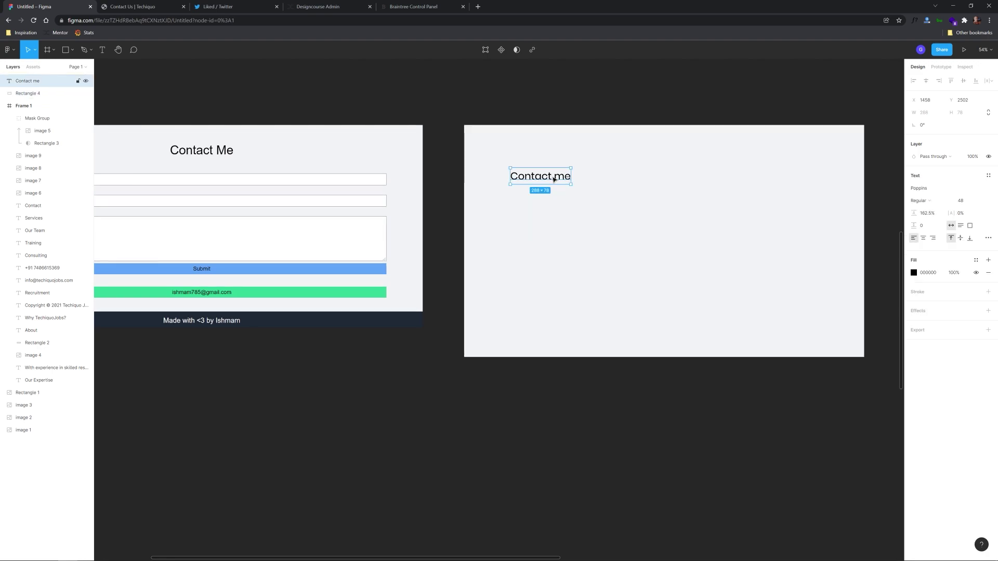
{"action": "left_click", "coordinate": [942, 202]}
{"action": "left_click", "coordinate": [936, 225]}
Replace the grey placeholder rectangle with a newly drawn Frame 2
{"action": "left_click", "coordinate": [624, 251]}
{"action": "scroll", "coordinate": [675, 208], "scroll_direction": "down", "scroll_amount": 3}
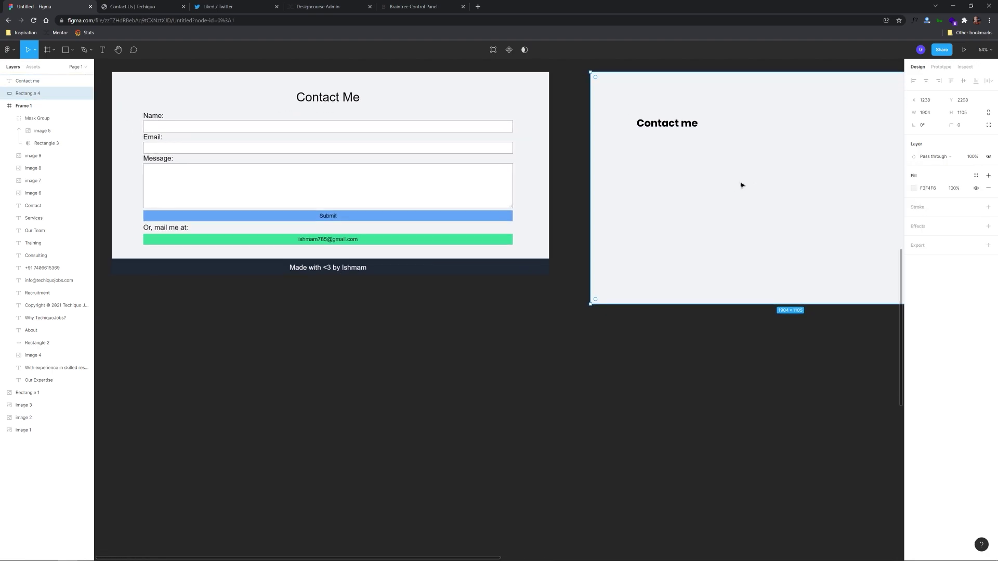
{"action": "left_click_drag", "start_coordinate": [705, 144], "coordinate": [585, 141]}
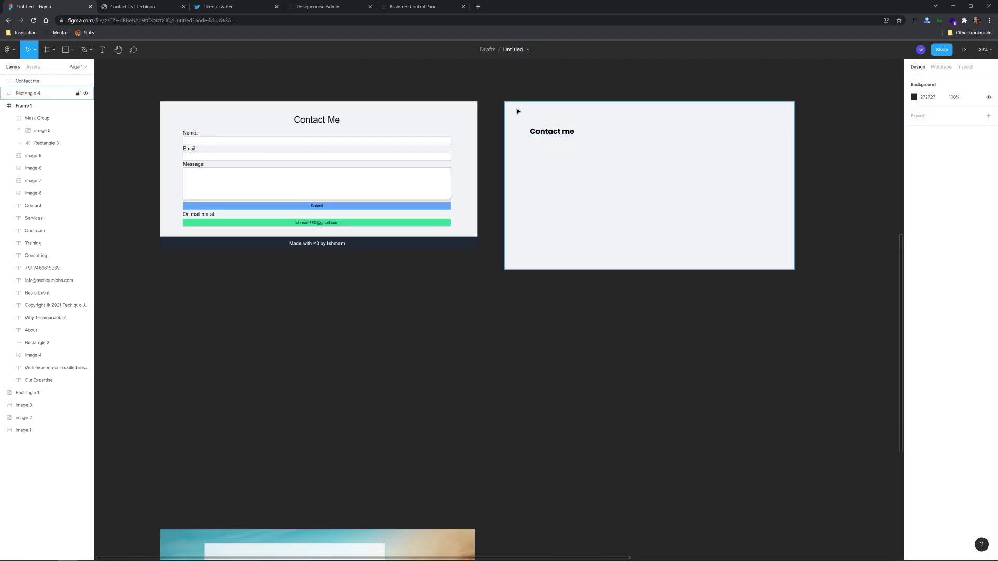
{"action": "left_click", "coordinate": [517, 109]}
{"action": "scroll", "coordinate": [520, 104], "scroll_direction": "up", "scroll_amount": 3}
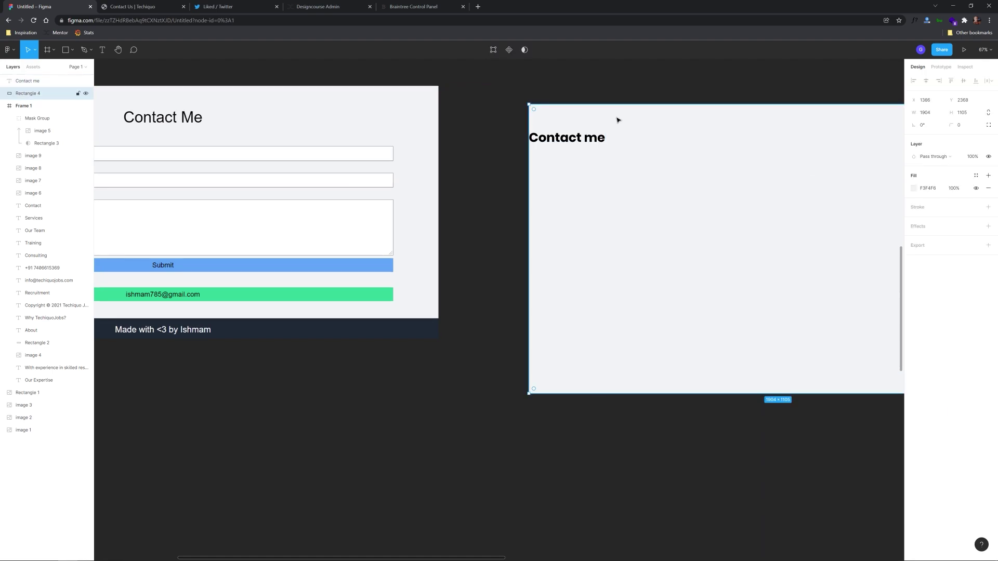
{"action": "key", "text": "Delete"}
{"action": "key", "text": "f"}
{"action": "left_click_drag", "start_coordinate": [495, 86], "coordinate": [845, 357]}
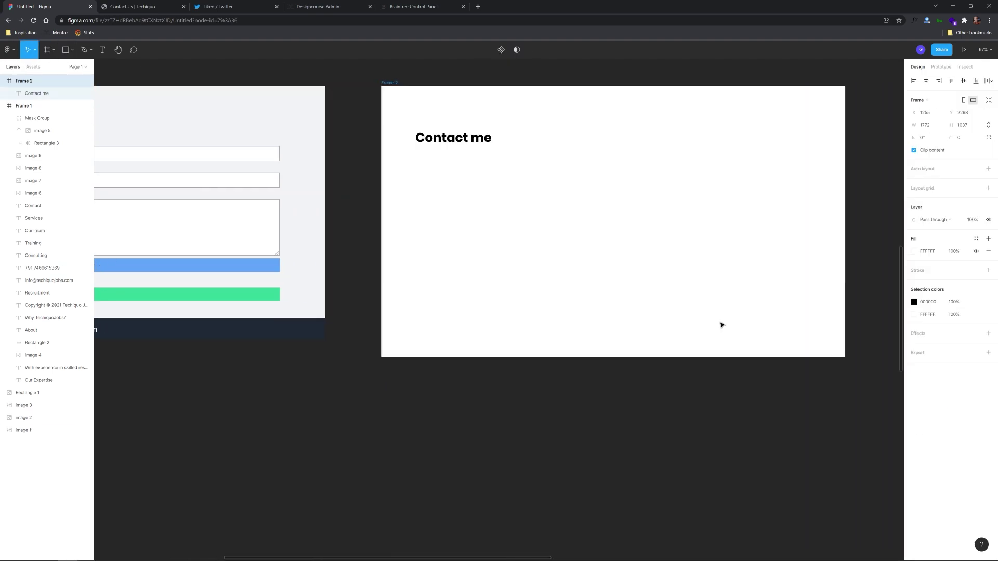
Enlarge Frame 2 slightly and give it a column layout grid with a 160 margin
{"action": "left_click", "coordinate": [461, 145]}
{"action": "mouse_move", "coordinate": [846, 360]}
{"action": "left_mouse_down"}
{"action": "mouse_move", "coordinate": [887, 367]}
{"action": "mouse_move", "coordinate": [851, 361]}
{"action": "left_mouse_up"}
{"action": "left_click", "coordinate": [545, 190]}
{"action": "left_click_drag", "start_coordinate": [544, 190], "coordinate": [861, 183]}
{"action": "left_click", "coordinate": [988, 188]}
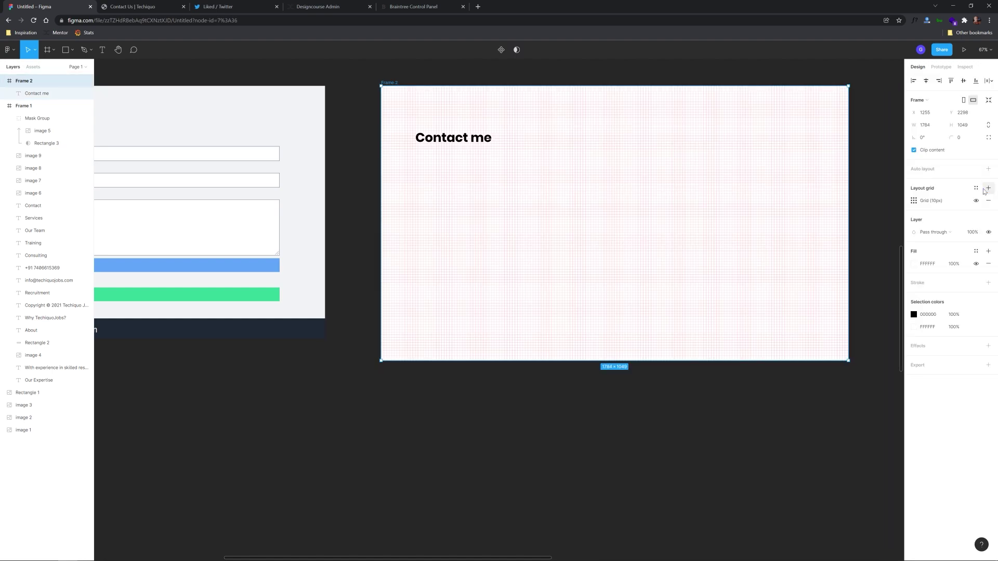
{"action": "left_click", "coordinate": [914, 200]}
{"action": "left_click", "coordinate": [827, 202]}
{"action": "left_click", "coordinate": [829, 215]}
{"action": "type", "text": "160"}
{"action": "key", "text": "Return"}
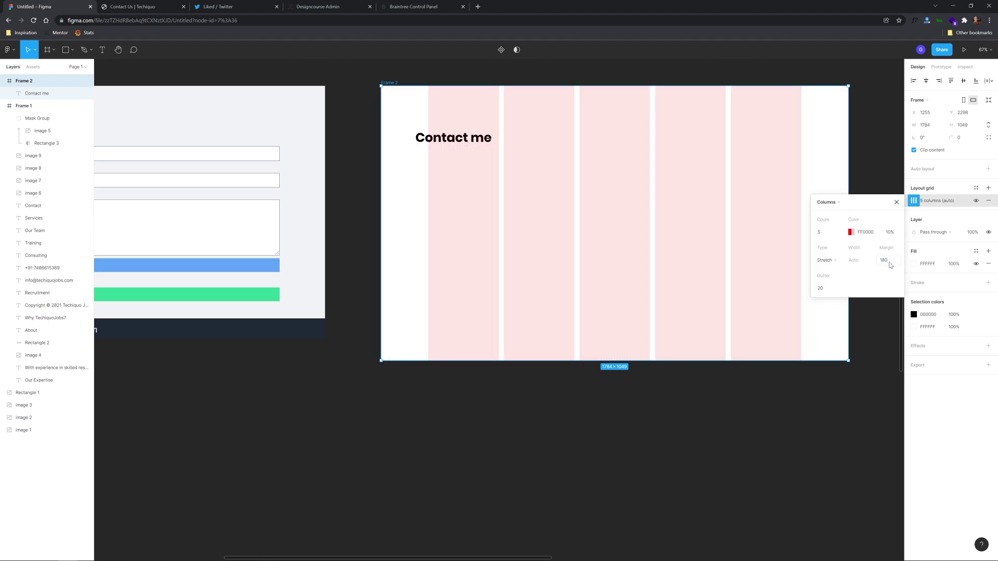
{"action": "left_click", "coordinate": [498, 149]}
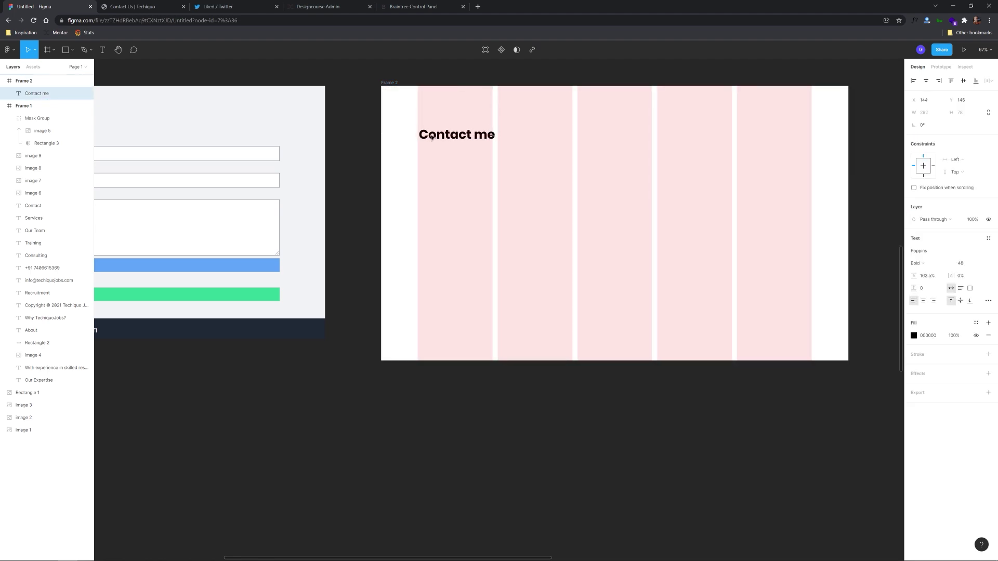
Draw a field rectangle below the Contact me heading and hide the layout grid
{"action": "left_click", "coordinate": [445, 190]}
{"action": "scroll", "coordinate": [446, 190], "scroll_direction": "down", "scroll_amount": 3}
{"action": "left_click_drag", "start_coordinate": [446, 190], "coordinate": [709, 165]}
{"action": "scroll", "coordinate": [652, 179], "scroll_direction": "up", "scroll_amount": 3}
{"action": "left_click_drag", "start_coordinate": [606, 154], "coordinate": [608, 165]}
{"action": "key", "text": "ctrl+shift+4"}
Make the input field white with a grey outline and tint the frame light grey
{"action": "left_click", "coordinate": [914, 251]}
{"action": "left_click_drag", "start_coordinate": [821, 262], "coordinate": [744, 240]}
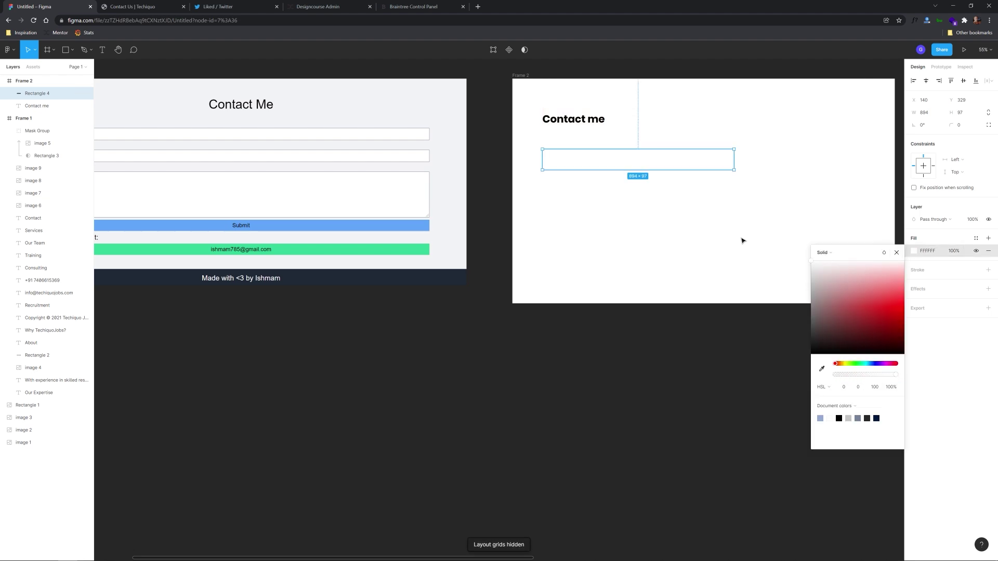
{"action": "key", "text": "Escape"}
{"action": "left_click", "coordinate": [637, 158]}
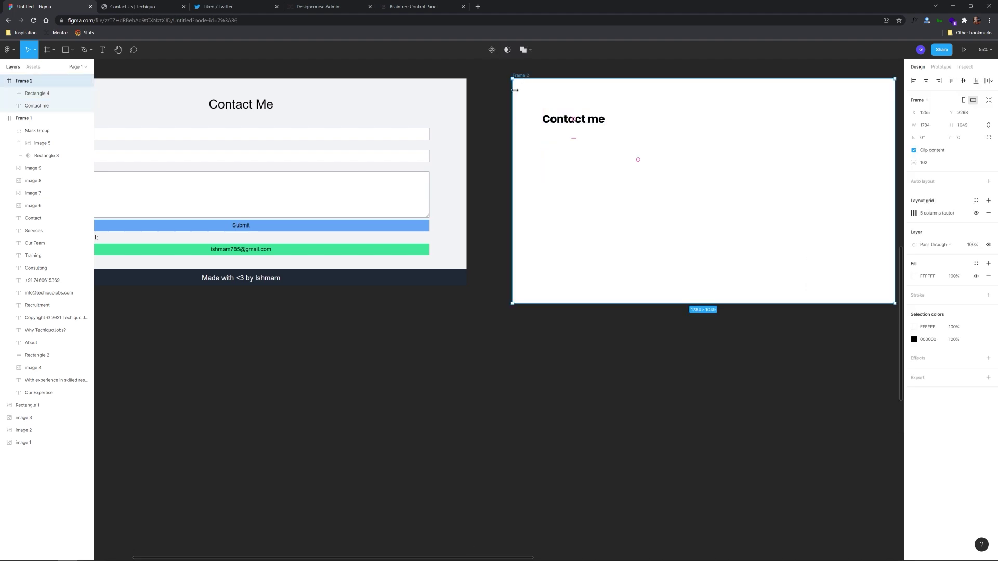
{"action": "left_click", "coordinate": [637, 159]}
{"action": "left_click", "coordinate": [914, 251]}
{"action": "left_click", "coordinate": [988, 270]}
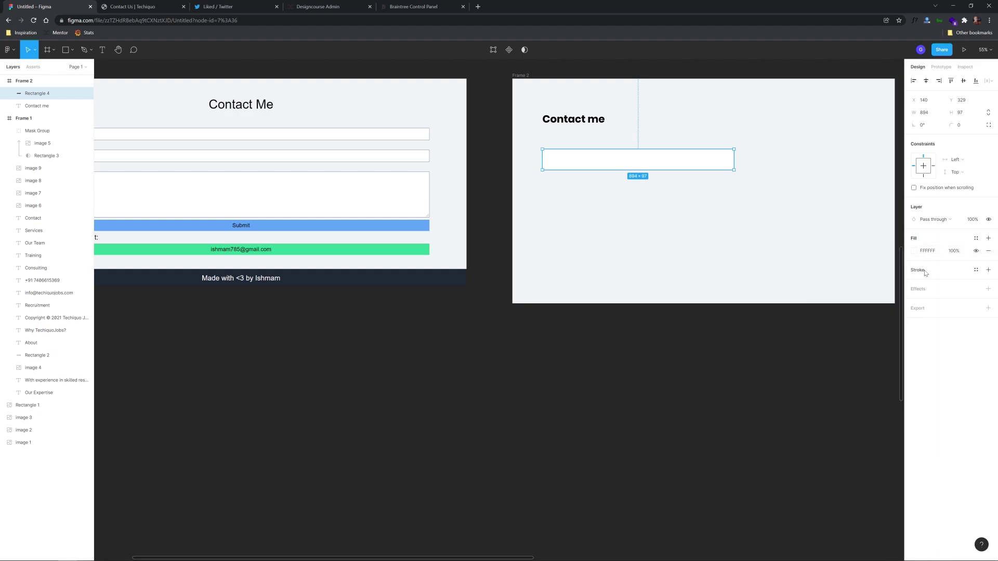
{"action": "left_click", "coordinate": [914, 282]}
{"action": "left_click", "coordinate": [617, 350]}
Duplicate the heading as a Poppins Regular 24 Name label and nudge it and the field down
{"action": "scroll", "coordinate": [619, 354], "scroll_direction": "left", "scroll_amount": 2}
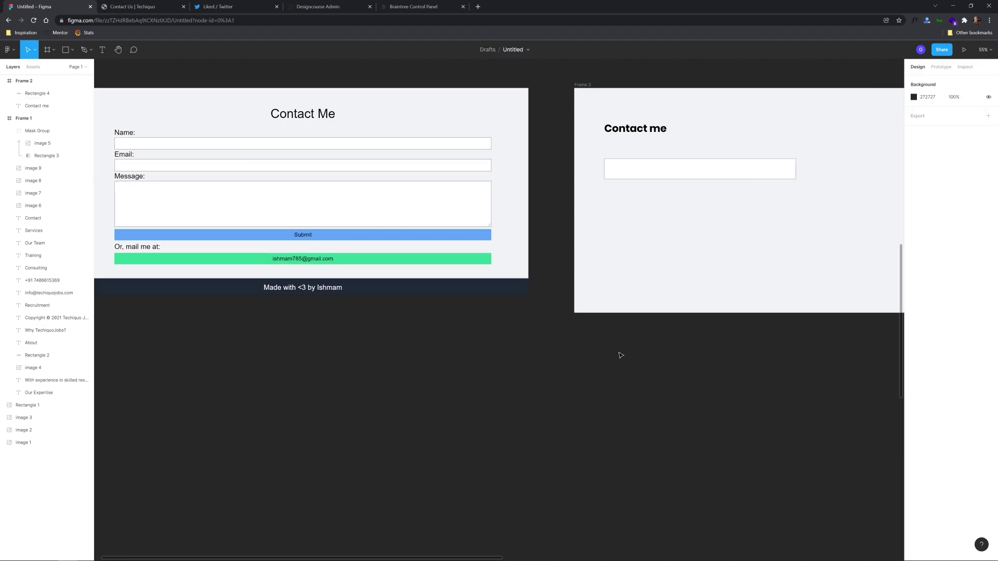
{"action": "left_click", "coordinate": [624, 130]}
{"action": "key", "text": "ctrl+d"}
{"action": "left_click", "coordinate": [919, 263]}
{"action": "left_click", "coordinate": [928, 236]}
{"action": "left_click", "coordinate": [977, 263]}
{"action": "left_click", "coordinate": [970, 245]}
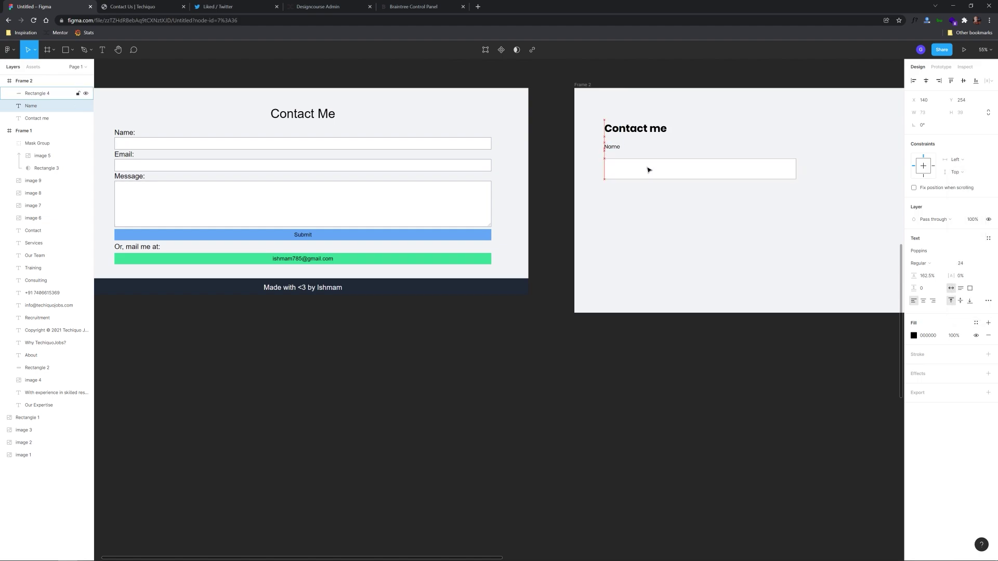
{"action": "left_click", "coordinate": [622, 172], "text": "shift"}
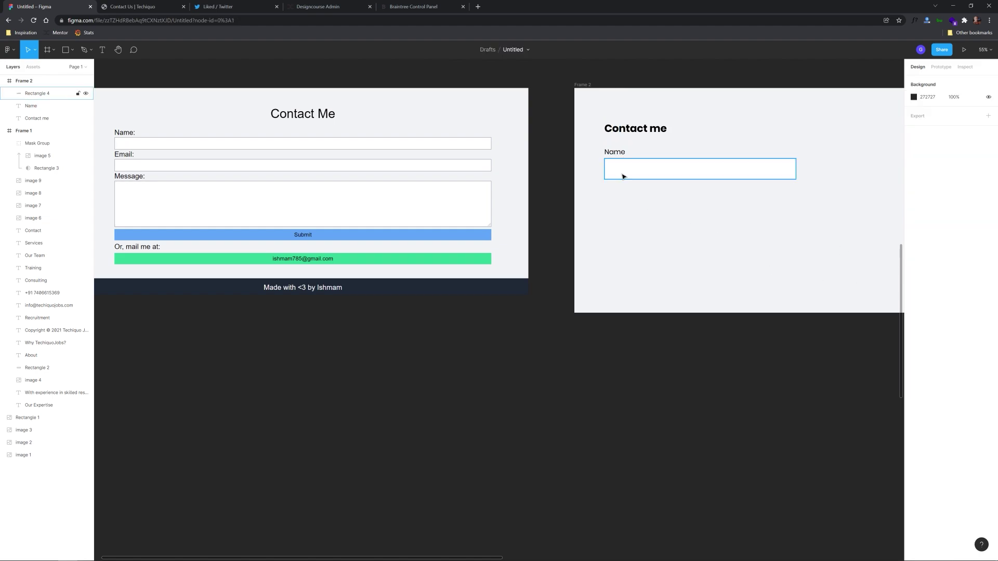
{"action": "left_click_drag", "start_coordinate": [697, 173], "coordinate": [697, 182]}
{"action": "scroll", "coordinate": [691, 203], "scroll_direction": "down", "scroll_amount": 3}
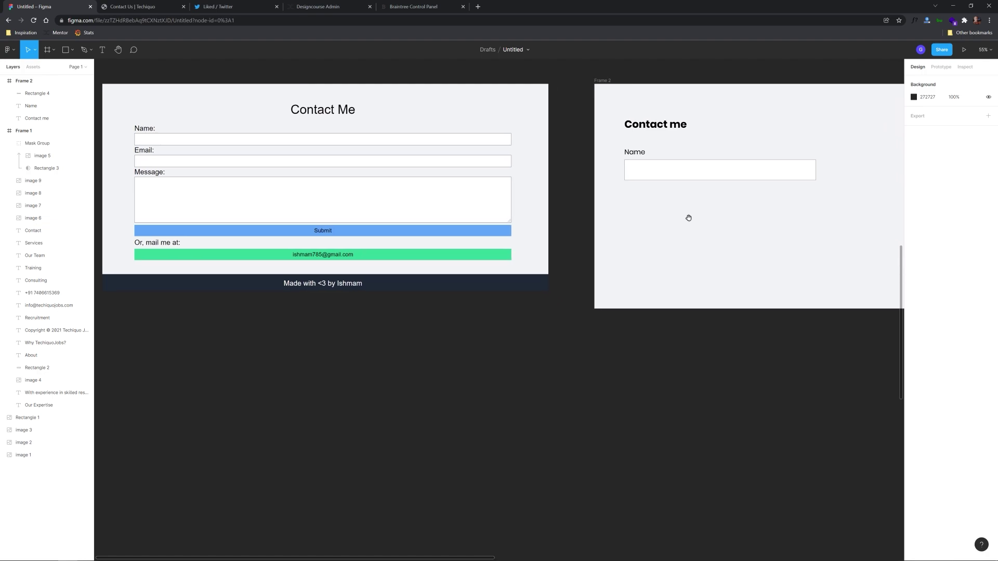
Duplicate the Name label and field below it and rename the copy to Email
{"action": "scroll", "coordinate": [679, 267], "scroll_direction": "up", "scroll_amount": 2}
{"action": "key", "text": "ctrl+d"}
{"action": "left_click_drag", "start_coordinate": [617, 185], "coordinate": [617, 194]}
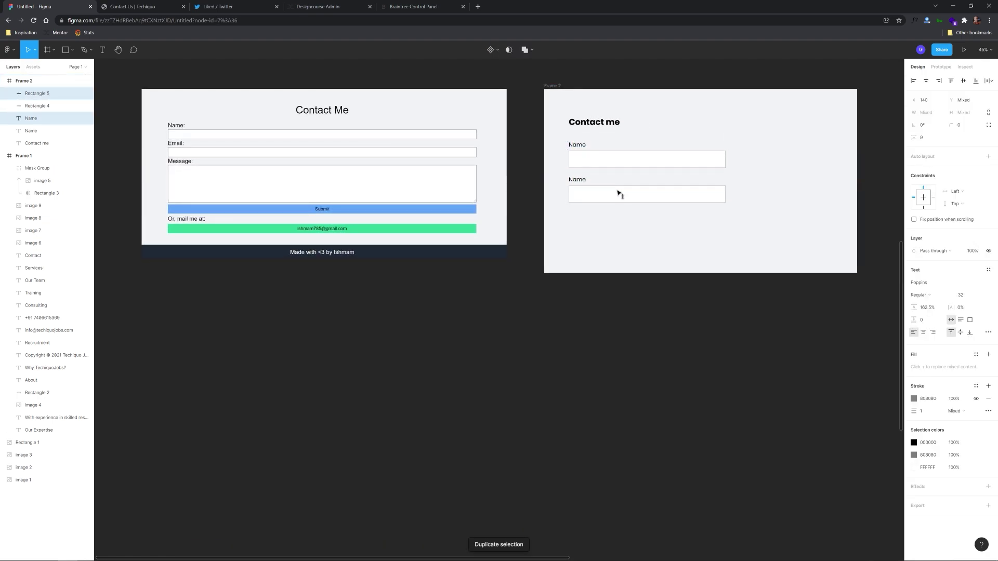
{"action": "double_click", "coordinate": [575, 177]}
{"action": "type", "text": "Email"}
{"action": "key", "text": "Escape"}
{"action": "left_click", "coordinate": [617, 216]}
Add a third label and field pair under Email, labelled Message
{"action": "left_click_drag", "start_coordinate": [559, 173], "coordinate": [615, 227]}
{"action": "key", "text": "ctrl+d"}
{"action": "key", "text": "Escape"}
{"action": "double_click", "coordinate": [580, 214]}
{"action": "type", "text": "Message"}
{"action": "key", "text": "Escape"}
{"action": "key", "text": "Escape"}
Make the Message box 894 by 337, extend the frame to 1636 tall, and copy a box below
{"action": "left_click", "coordinate": [728, 255]}
{"action": "left_click_drag", "start_coordinate": [814, 273], "coordinate": [814, 333]}
{"action": "left_click", "coordinate": [670, 231]}
{"action": "left_click_drag", "start_coordinate": [671, 235], "coordinate": [682, 278]}
{"action": "left_click", "coordinate": [742, 319]}
{"action": "left_click_drag", "start_coordinate": [742, 334], "coordinate": [771, 375]}
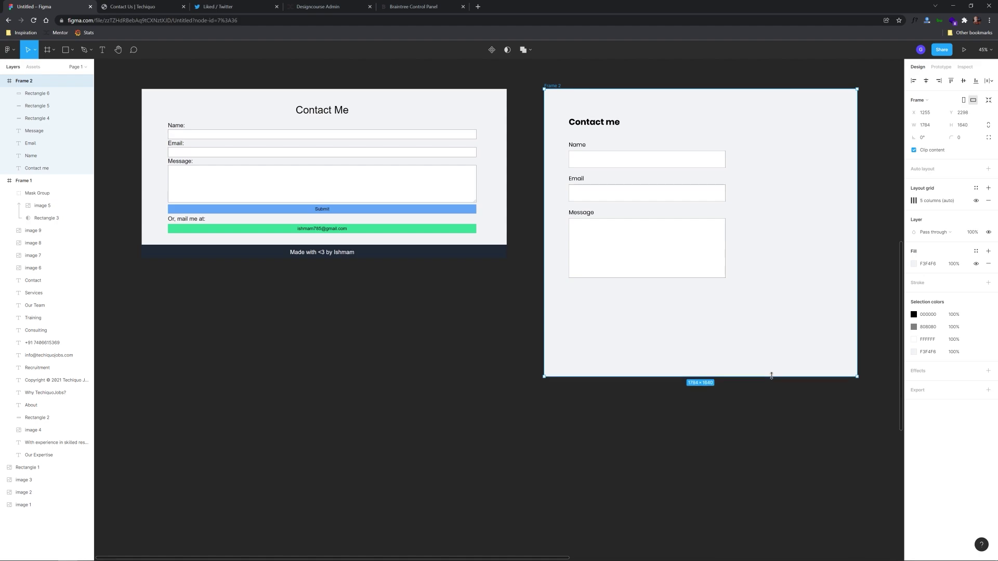
{"action": "scroll", "coordinate": [742, 388], "scroll_direction": "down", "scroll_amount": 1}
{"action": "left_click_drag", "start_coordinate": [648, 181], "coordinate": [648, 288]}
Remove the new box's outline and fill it with the Submit button's blue
{"action": "left_click", "coordinate": [914, 283]}
{"action": "left_click", "coordinate": [988, 282]}
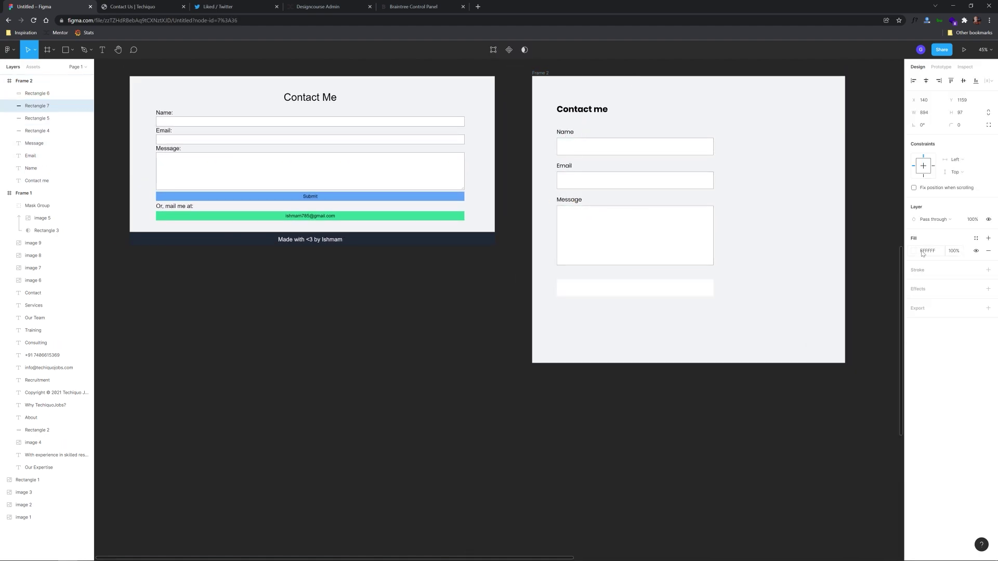
{"action": "left_click", "coordinate": [914, 251]}
{"action": "left_click", "coordinate": [822, 368]}
{"action": "left_click", "coordinate": [311, 196]}
{"action": "left_click", "coordinate": [654, 295]}
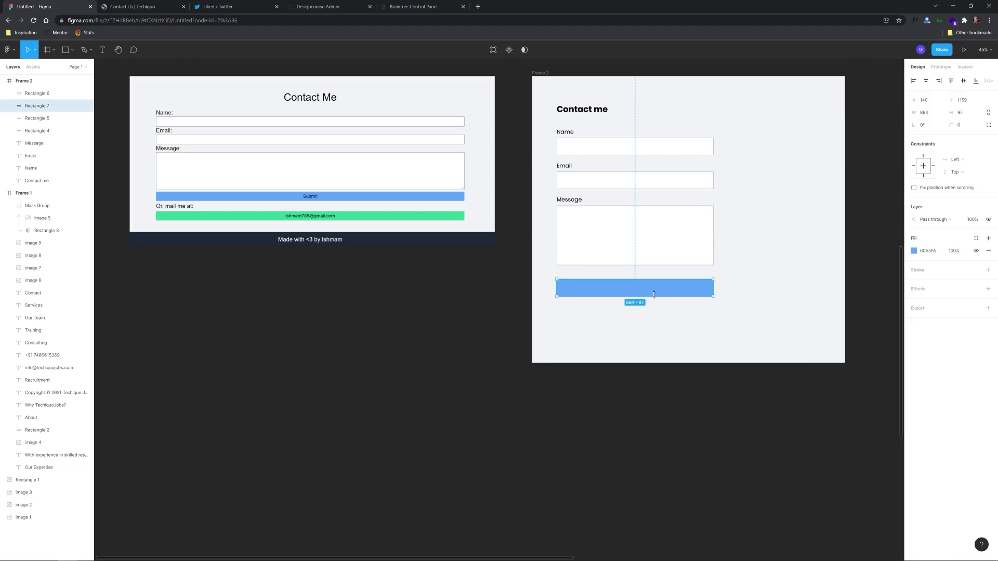
Add bold 'Send Message' text on the blue button and centre it
{"action": "key", "text": "t"}
{"action": "scroll", "coordinate": [613, 303], "scroll_direction": "up", "scroll_amount": 2}
{"action": "left_click", "coordinate": [623, 290]}
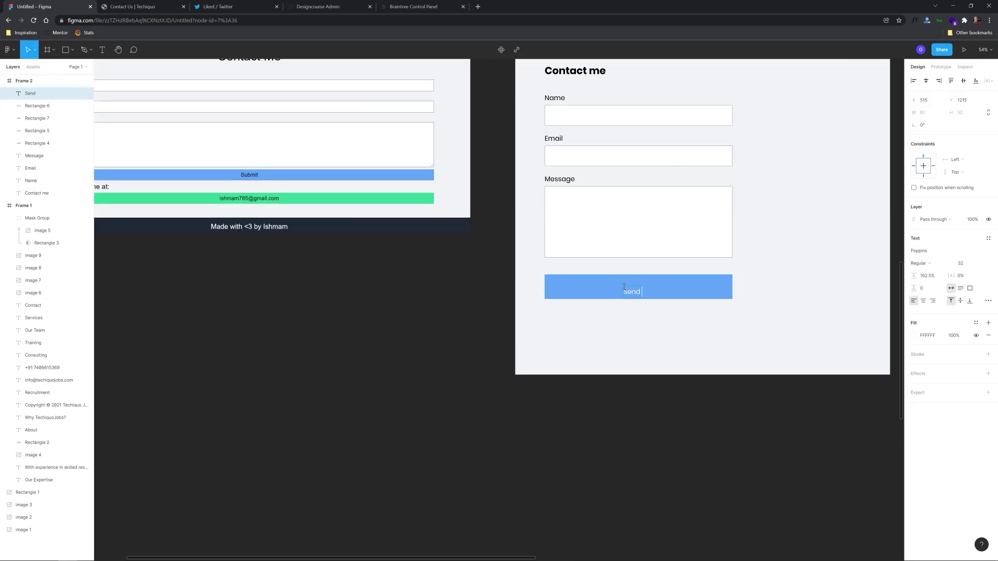
{"action": "left_click", "coordinate": [918, 263]}
{"action": "left_click", "coordinate": [967, 292]}
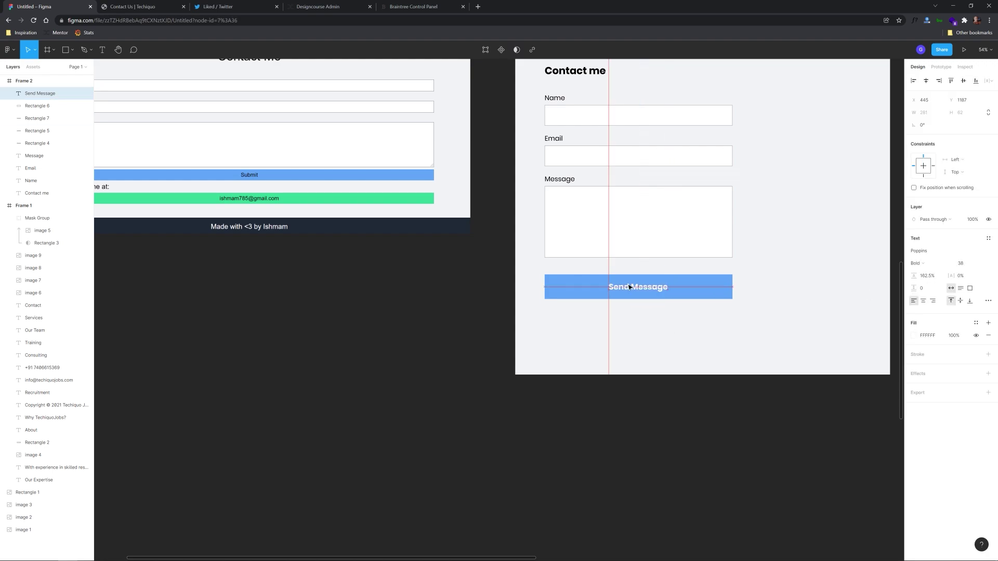
{"action": "left_click_drag", "start_coordinate": [629, 287], "coordinate": [631, 287]}
{"action": "scroll", "coordinate": [676, 333], "scroll_direction": "down", "scroll_amount": 3}
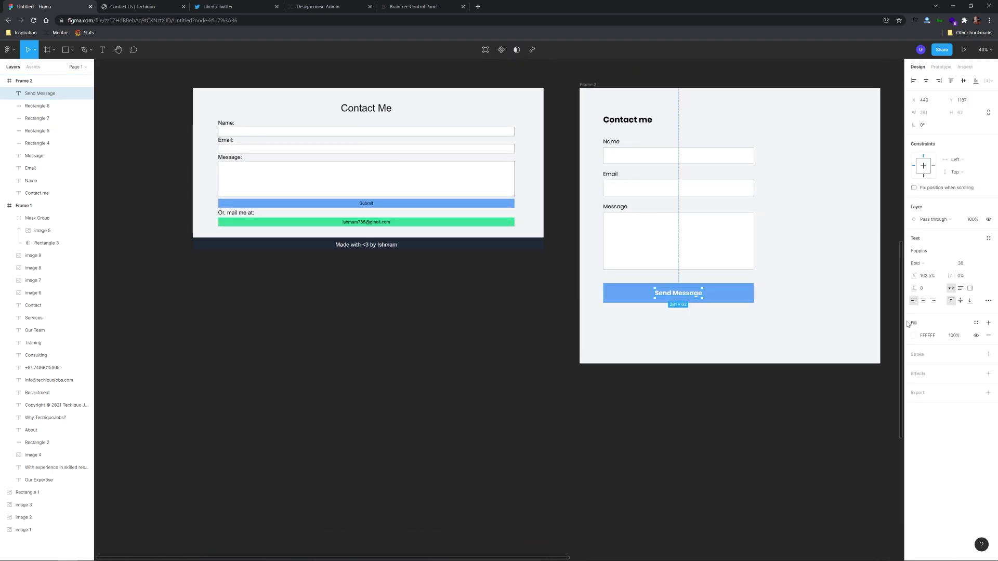
{"action": "left_click", "coordinate": [914, 336]}
Insert the filled send icon into the frame with the Iconify plugin, searching 'send'
{"action": "left_click", "coordinate": [688, 338]}
{"action": "scroll", "coordinate": [688, 338], "scroll_direction": "right", "scroll_amount": 1}
{"action": "right_click", "coordinate": [667, 335]}
{"action": "mouse_move", "coordinate": [703, 500]}
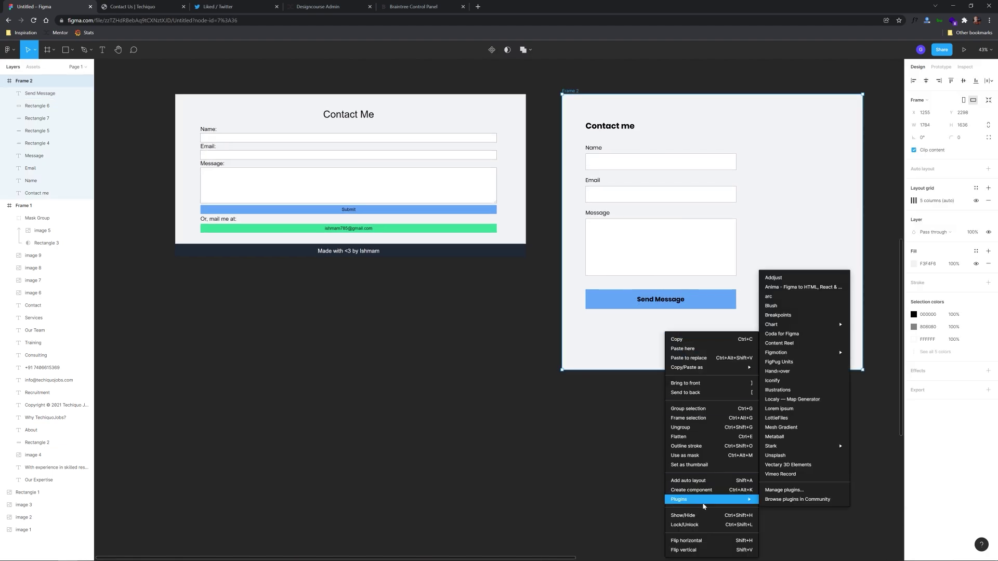
{"action": "left_click", "coordinate": [792, 386]}
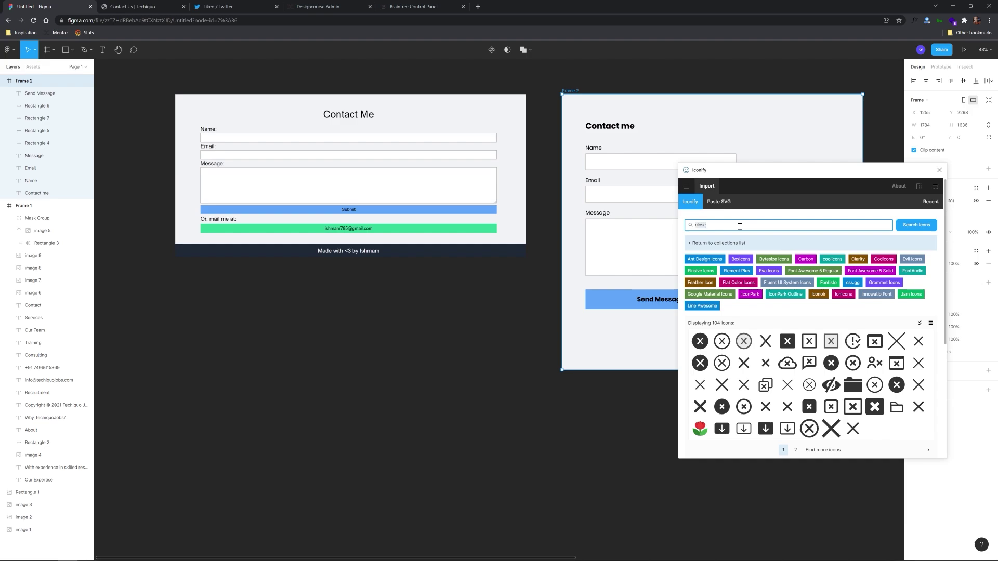
{"action": "type", "text": "send"}
{"action": "left_click", "coordinate": [739, 380]}
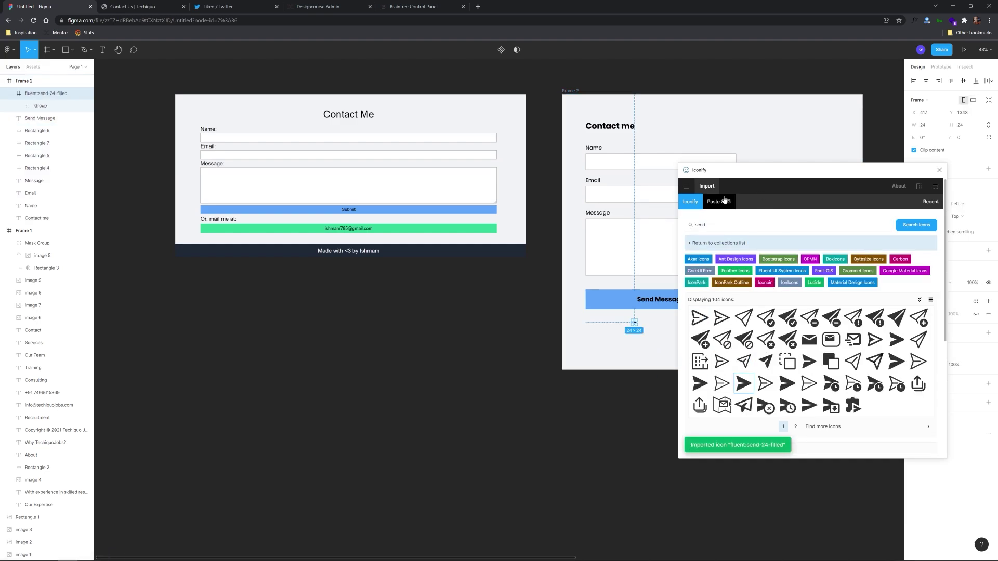
Place the send icon beside the Send Message text and group them together
{"action": "left_click", "coordinate": [759, 445]}
{"action": "left_click_drag", "start_coordinate": [603, 344], "coordinate": [707, 316]}
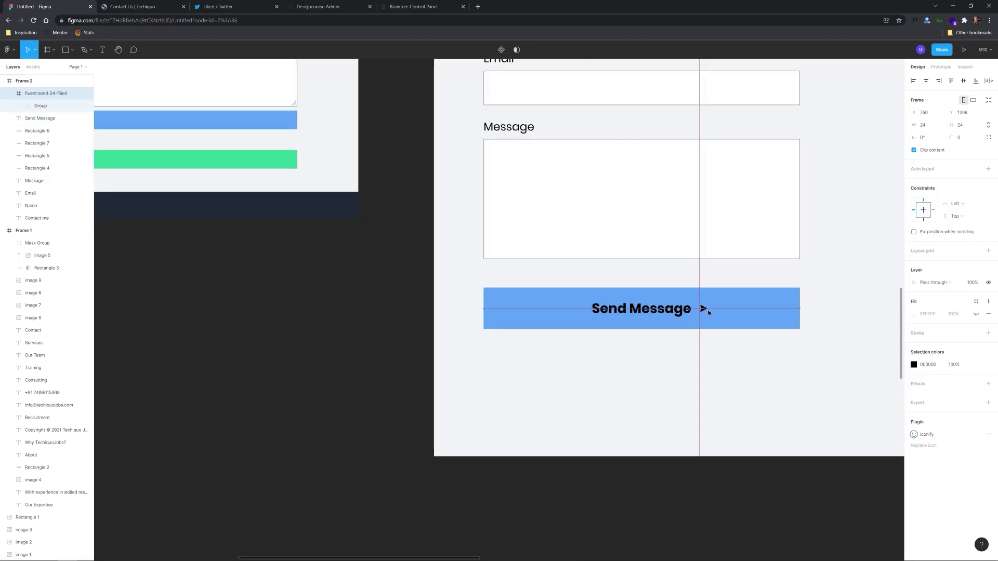
{"action": "scroll", "coordinate": [686, 333], "scroll_direction": "down", "scroll_amount": 5}
{"action": "left_click", "coordinate": [671, 330], "text": "shift"}
{"action": "key", "text": "ctrl+g"}
{"action": "key", "text": "Escape"}
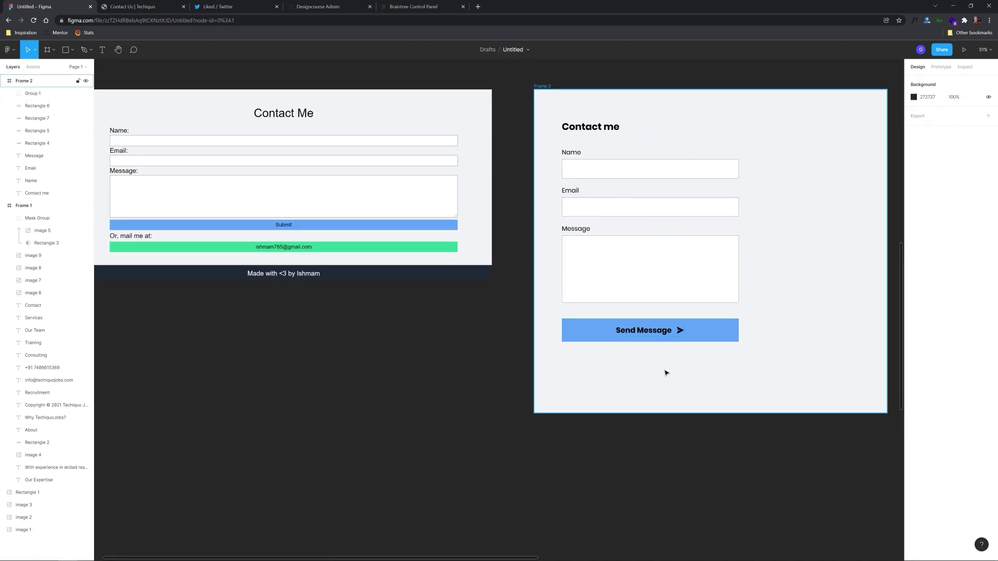
Shift the text and icon right and narrow the button from its left edge to 468 wide
{"action": "scroll", "coordinate": [660, 362], "scroll_direction": "down", "scroll_amount": 1}
{"action": "left_click_drag", "start_coordinate": [655, 337], "coordinate": [697, 338]}
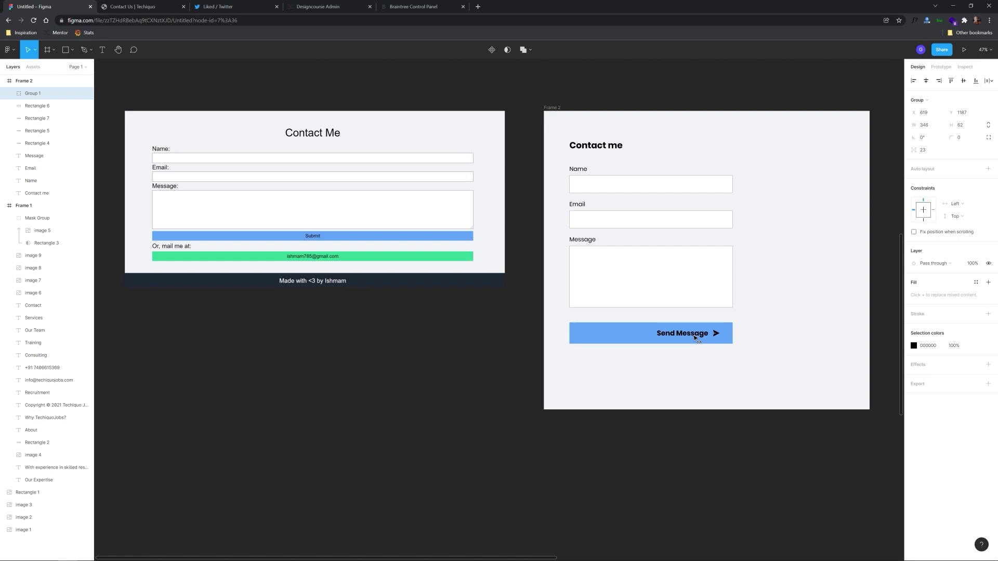
{"action": "left_click", "coordinate": [582, 334]}
{"action": "left_click_drag", "start_coordinate": [570, 333], "coordinate": [647, 347]}
Change the button's fill to the darker blue 226BC5
{"action": "scroll", "coordinate": [724, 330], "scroll_direction": "up", "scroll_amount": 1}
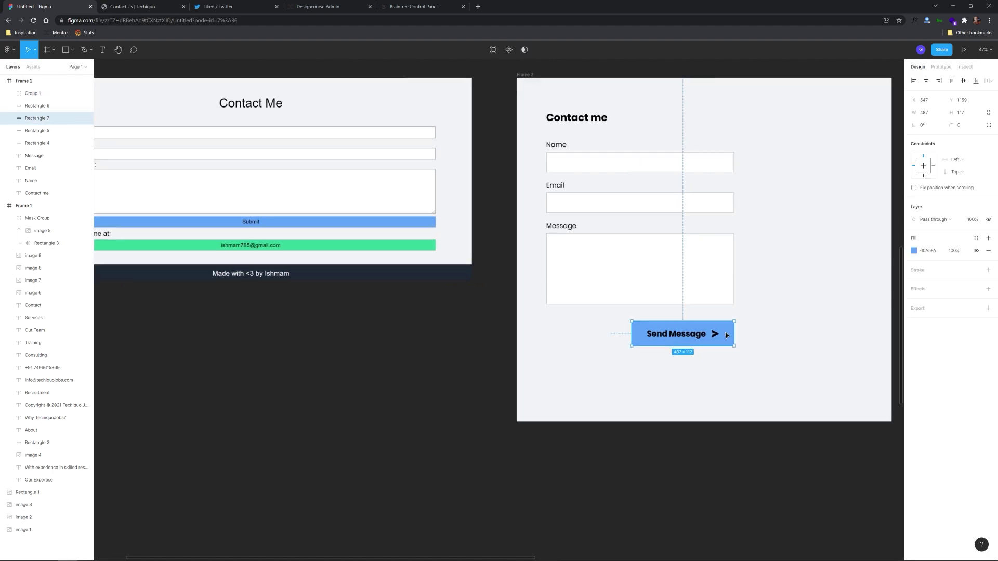
{"action": "left_click", "coordinate": [914, 251]}
{"action": "left_click", "coordinate": [899, 309]}
{"action": "key", "text": "Escape"}
{"action": "key", "text": "Escape"}
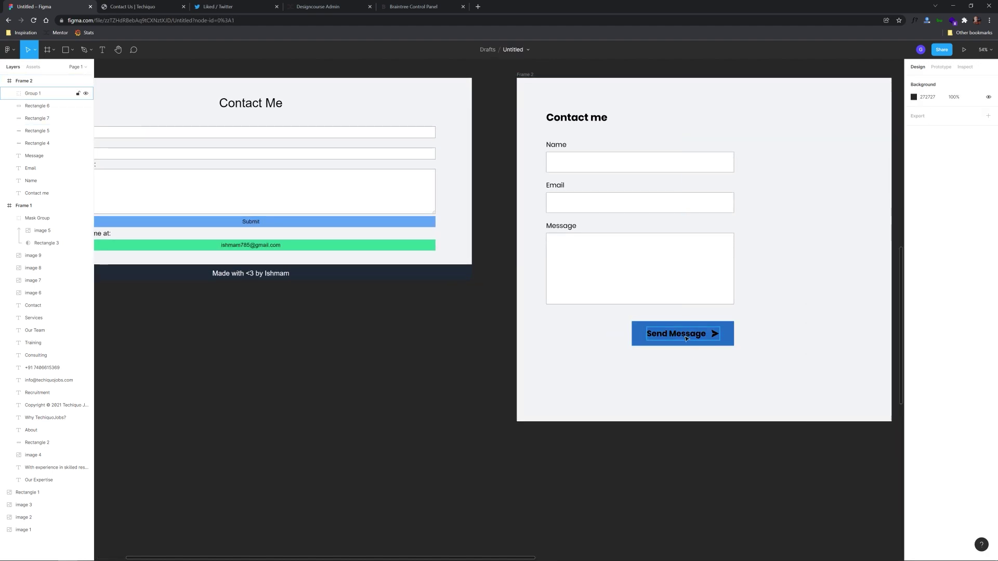
Undo an accidental frame resize and select the button's layers to tidy its grouping
{"action": "scroll", "coordinate": [622, 379], "scroll_direction": "down", "scroll_amount": 2}
{"action": "left_click_drag", "start_coordinate": [743, 373], "coordinate": [699, 371]}
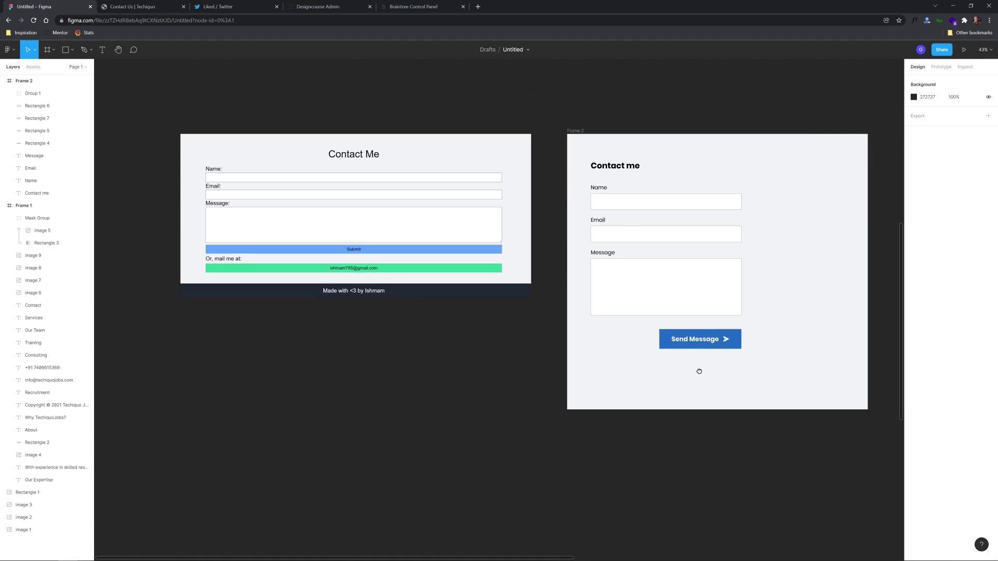
{"action": "scroll", "coordinate": [784, 235], "scroll_direction": "right", "scroll_amount": 3}
{"action": "left_click", "coordinate": [786, 225]}
{"action": "left_click_drag", "start_coordinate": [786, 225], "coordinate": [839, 226]}
{"action": "key", "text": "ctrl+z"}
{"action": "left_click", "coordinate": [653, 349]}
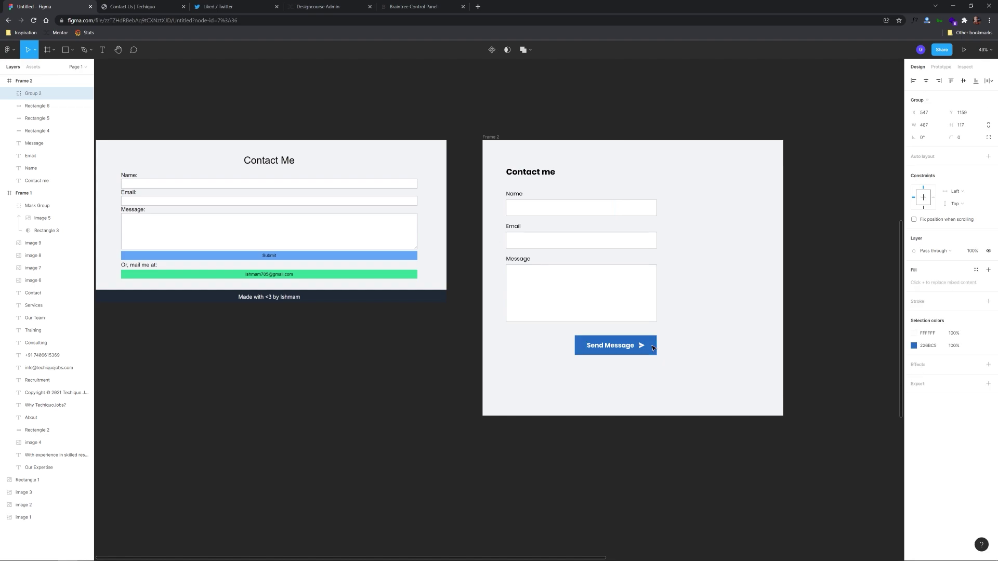
{"action": "left_click", "coordinate": [612, 347], "text": "ctrl"}
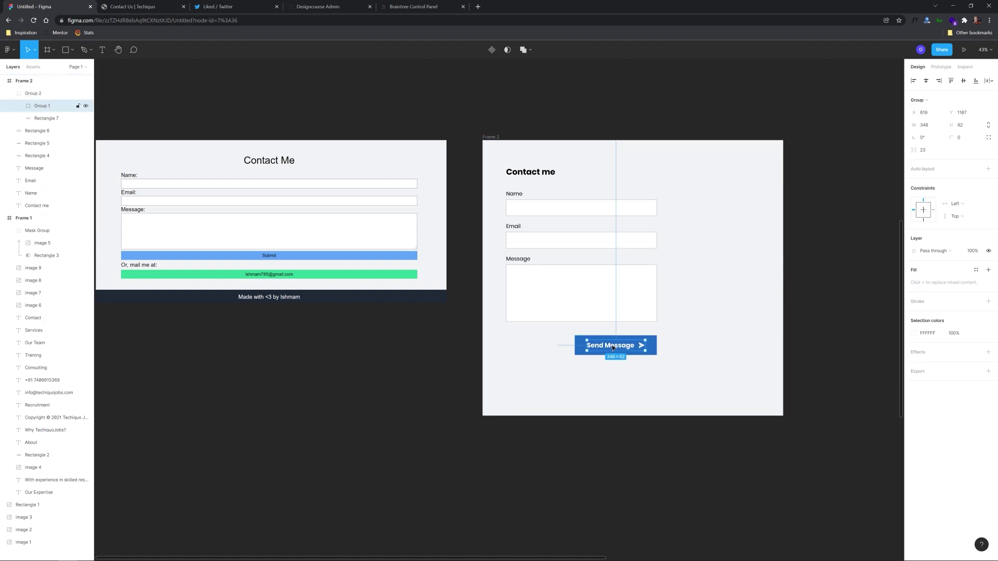
{"action": "key", "text": "ctrl+z"}
{"action": "key", "text": "ctrl+z"}
{"action": "key", "text": "ctrl+z"}
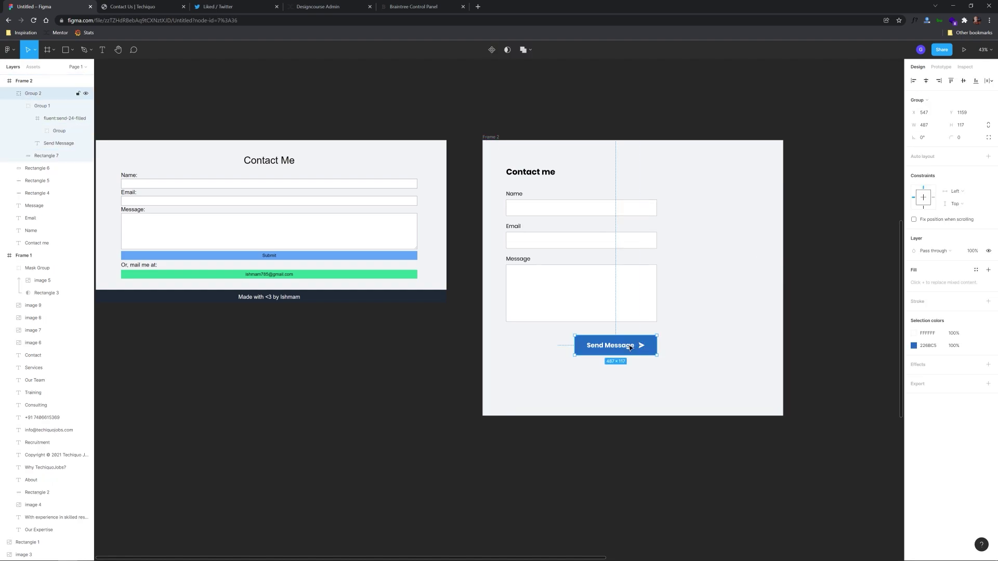
{"action": "key", "text": "ctrl+z"}
{"action": "left_click", "coordinate": [614, 345]}
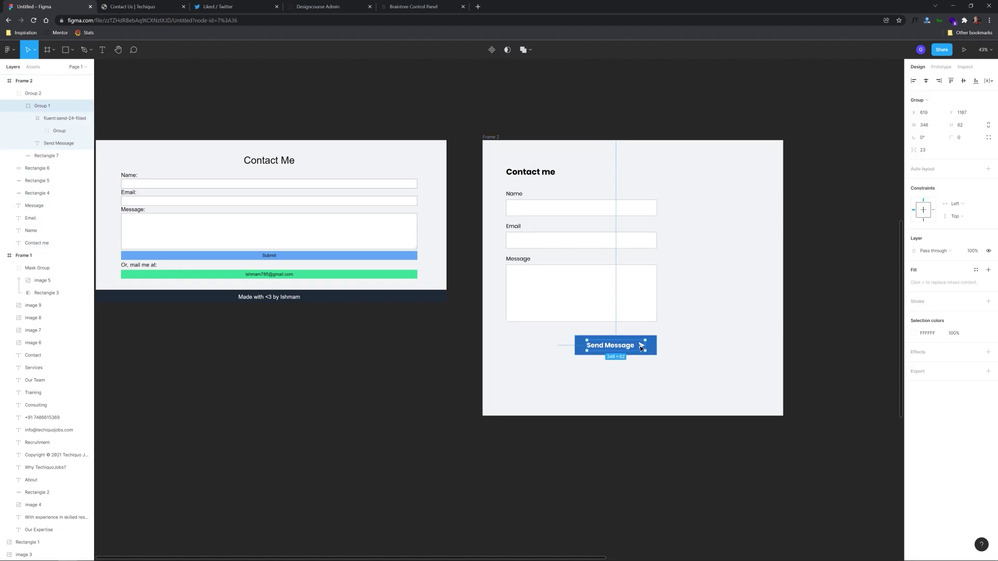